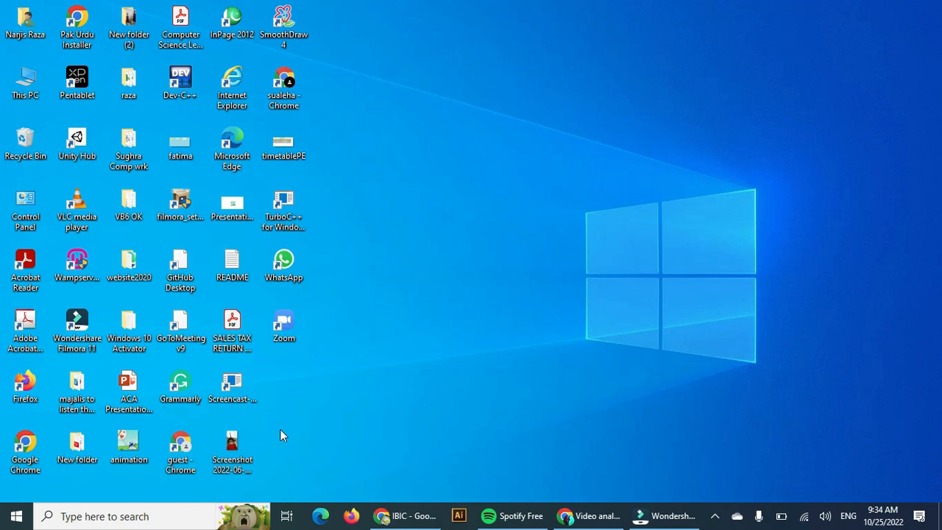
pyautogui.press('super')
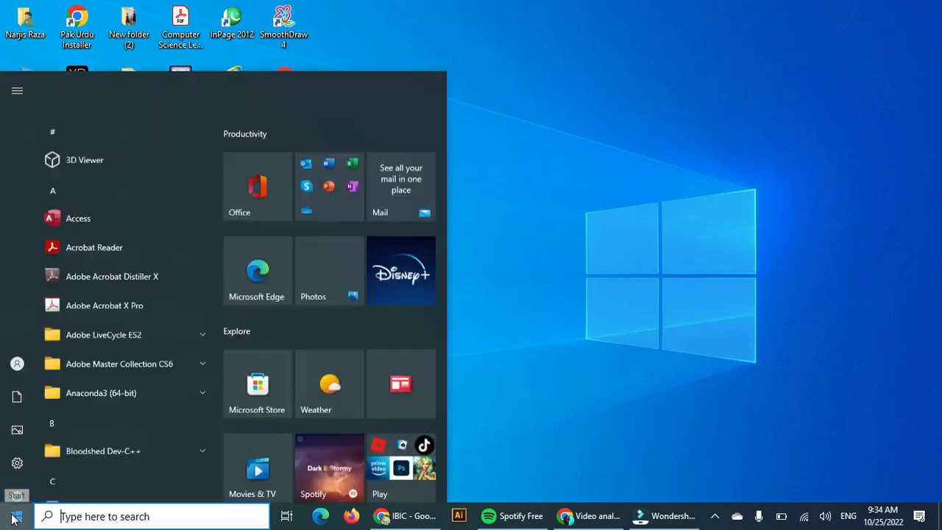
pyautogui.click(512, 467)
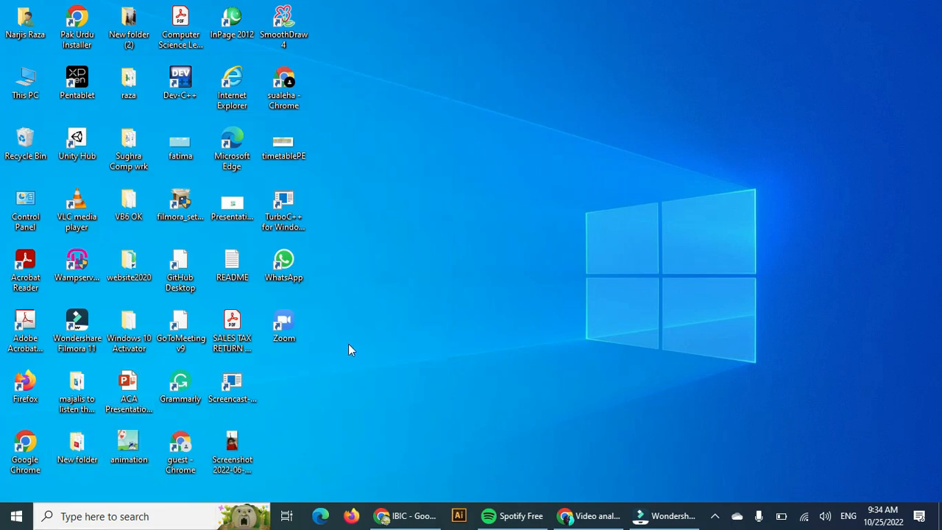
pyautogui.rightClick(457, 258)
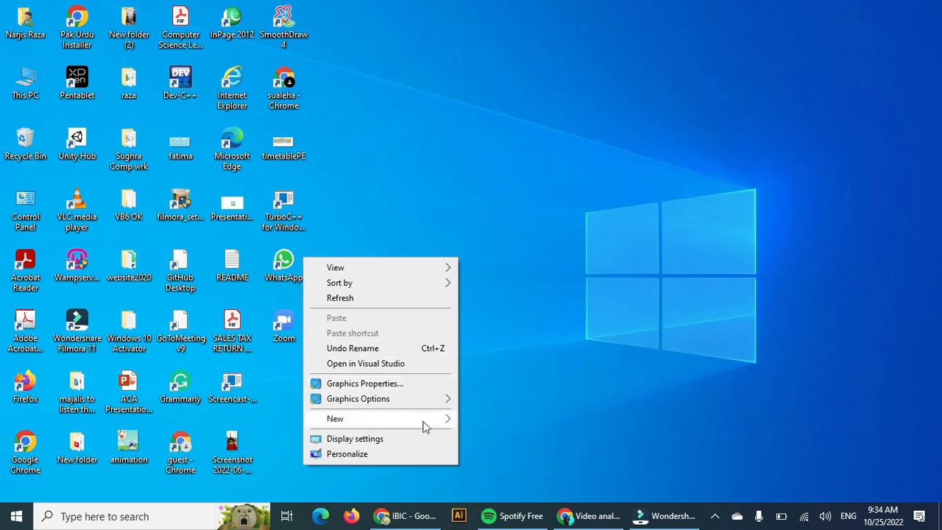
pyautogui.moveTo(424, 426)
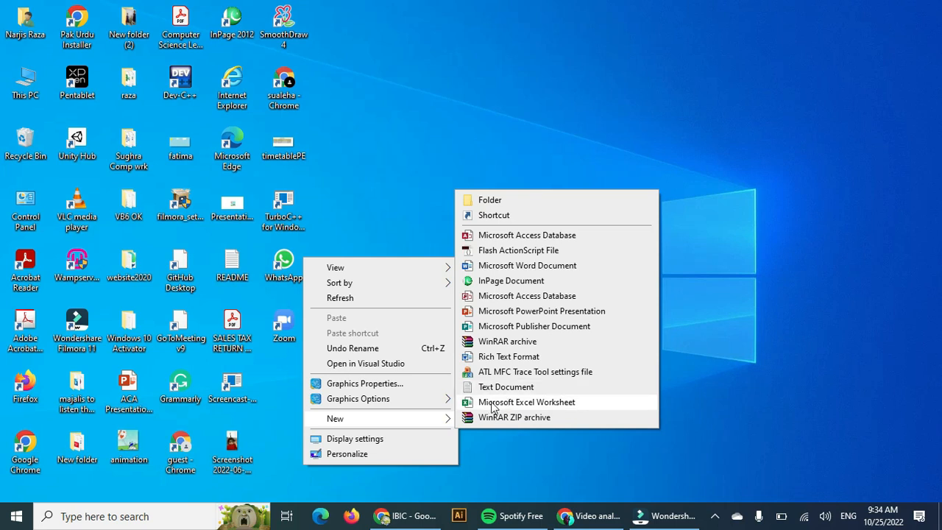
pyautogui.click(17, 520)
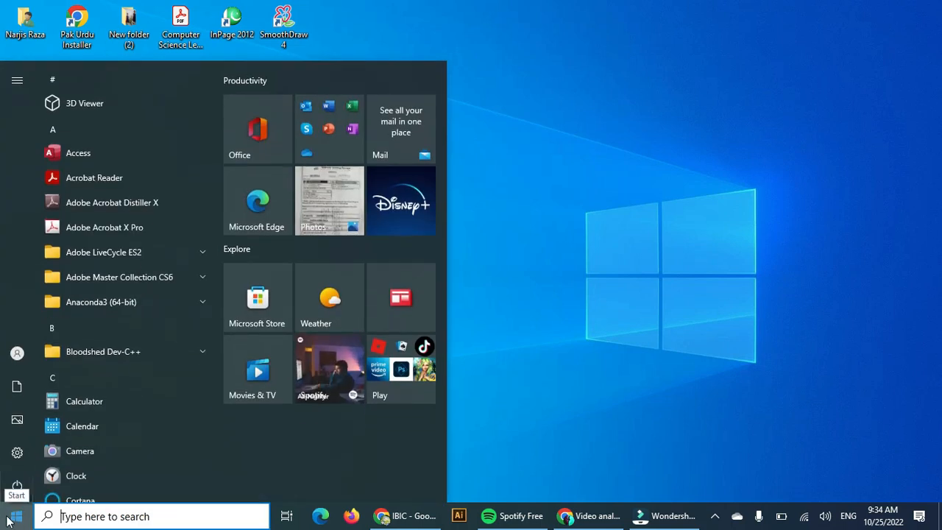
pyautogui.write('exc')
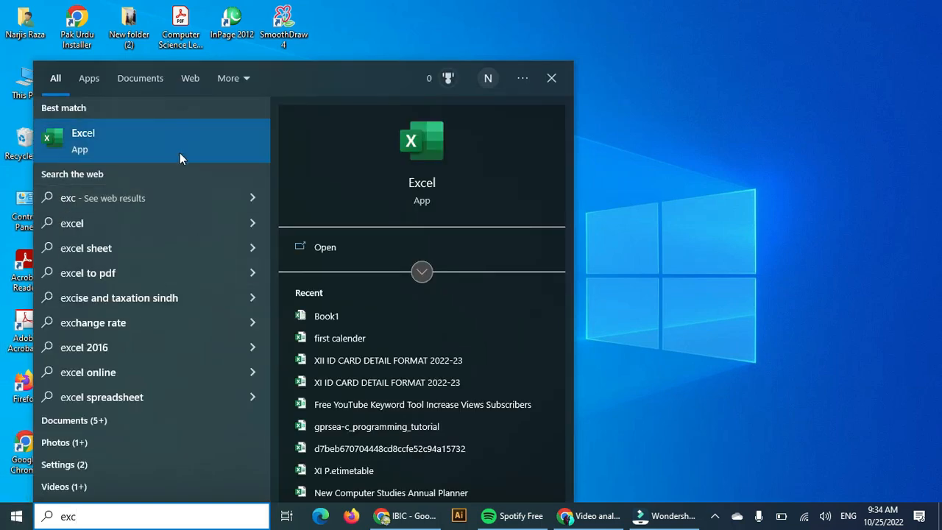
pyautogui.click(679, 211)
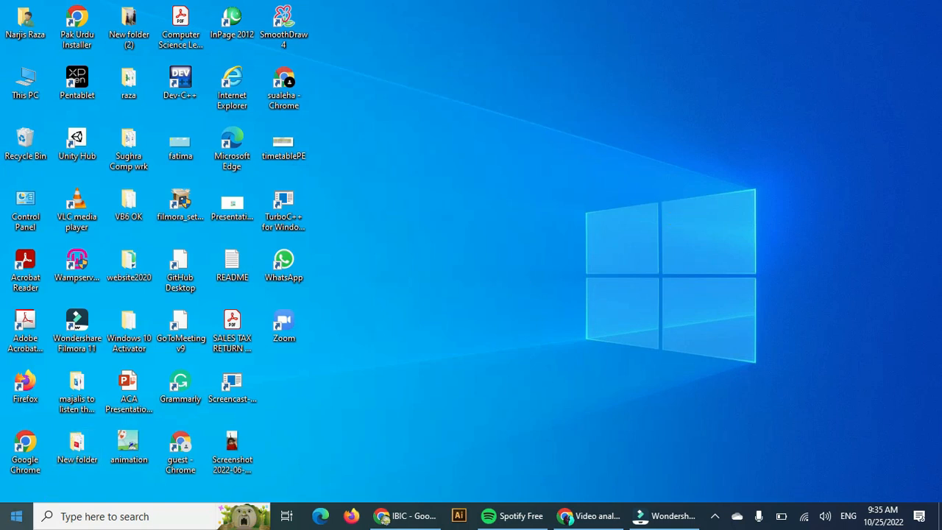
# Step: Launch Excel with the Run command "excel" and create a blank workbook
pyautogui.press('super+r')
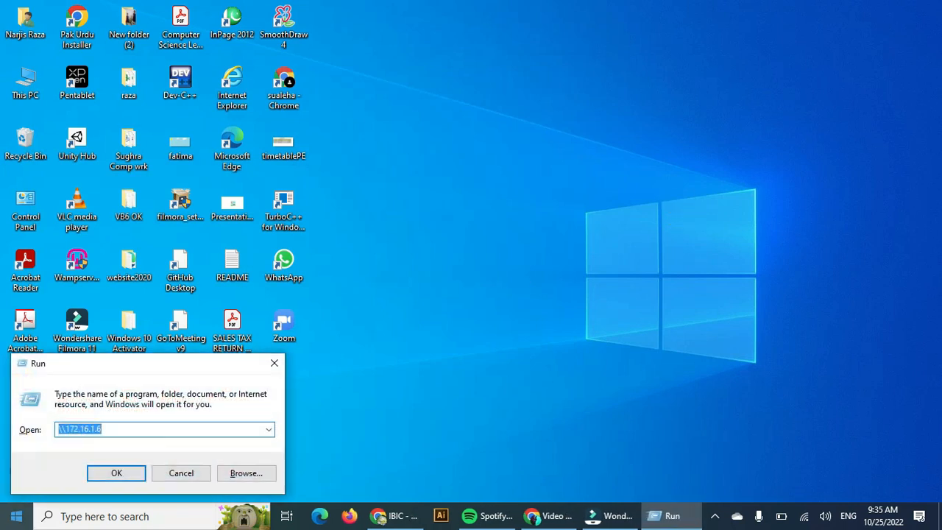
pyautogui.write('excel')
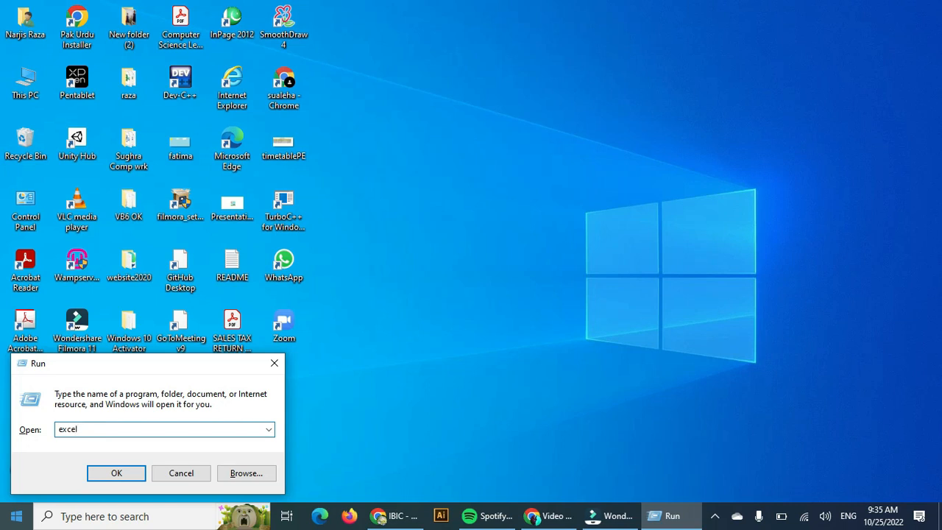
pyautogui.press('Return')
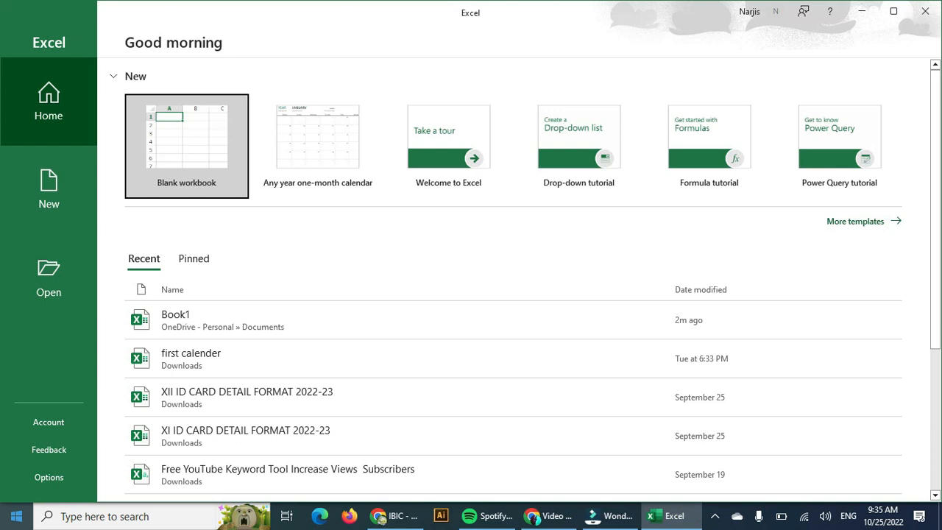
pyautogui.press('Return')
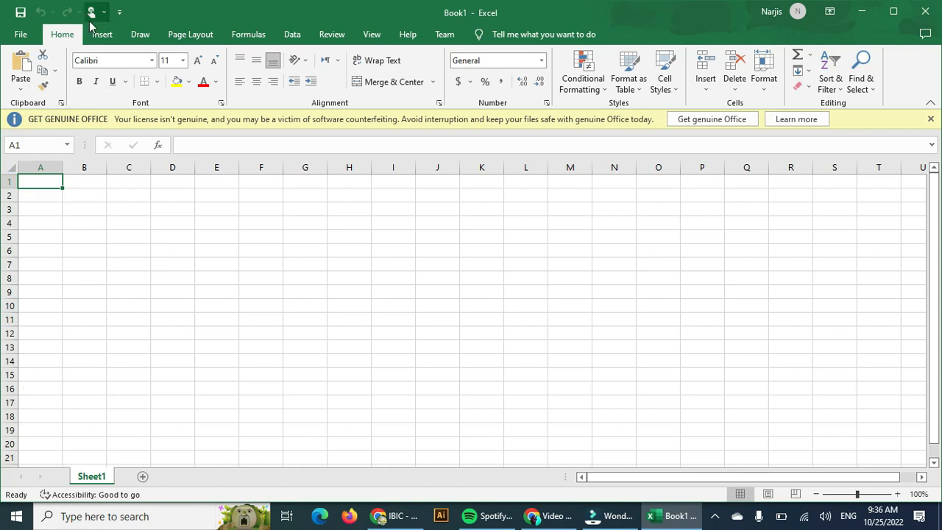
# Step: Look over the Insert commands, the file options and the account and product information, and return to the worksheet
pyautogui.click(21, 35)
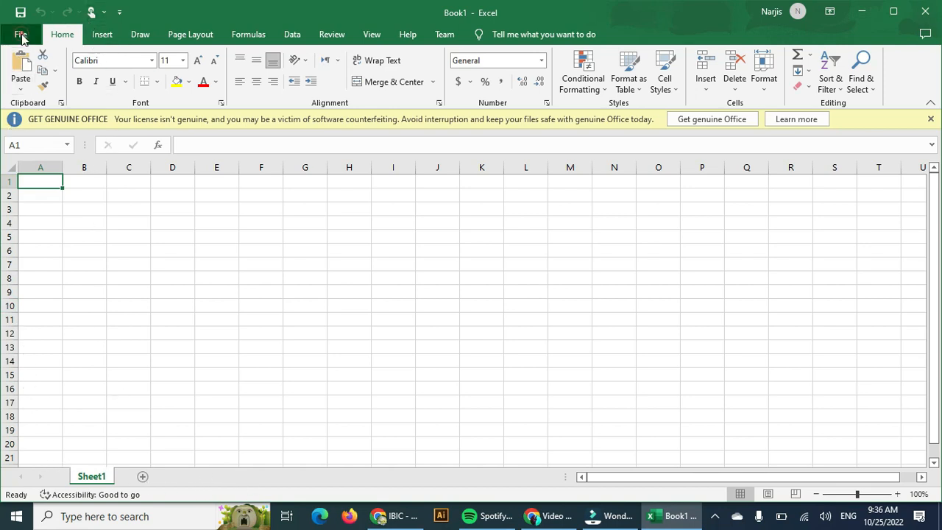
pyautogui.click(22, 35)
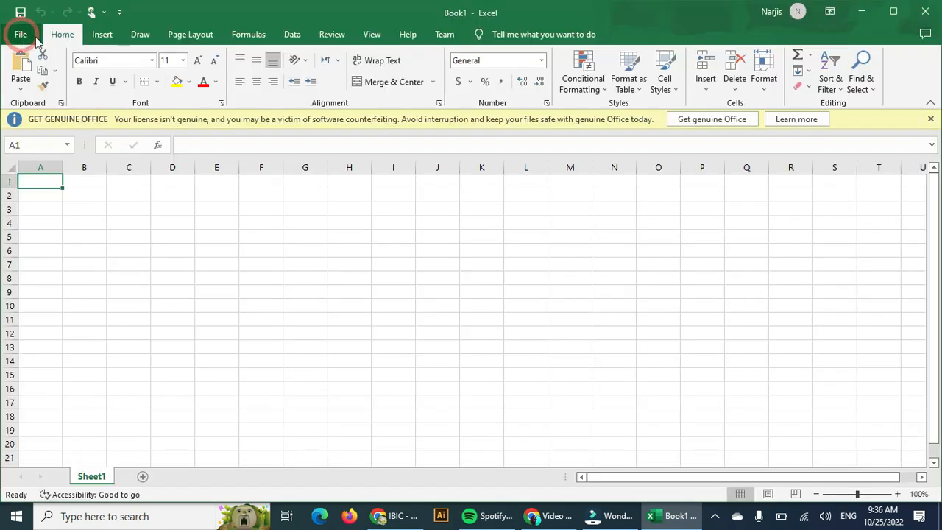
pyautogui.click(107, 36)
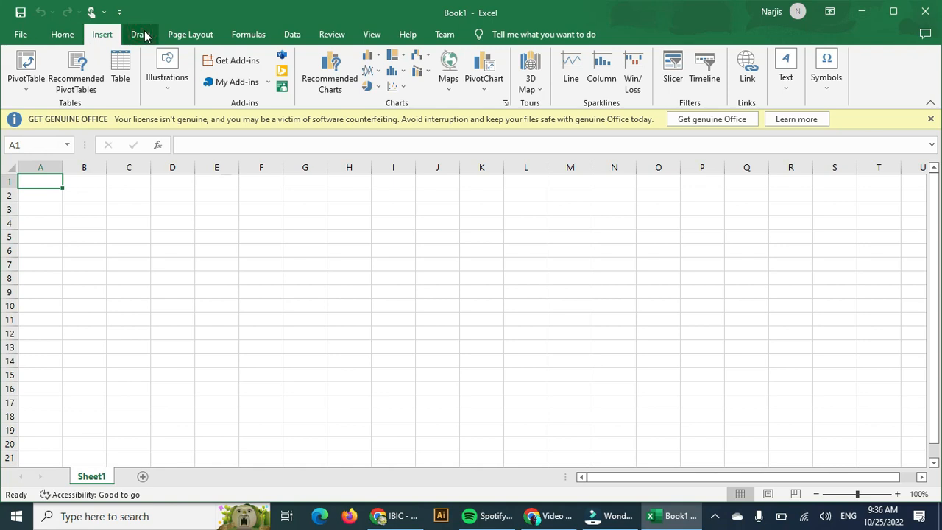
pyautogui.click(23, 35)
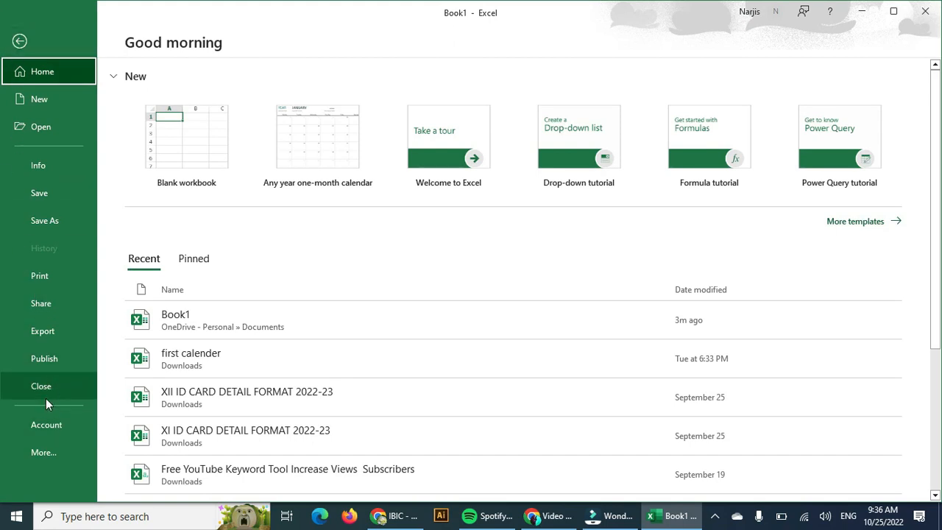
pyautogui.click(36, 426)
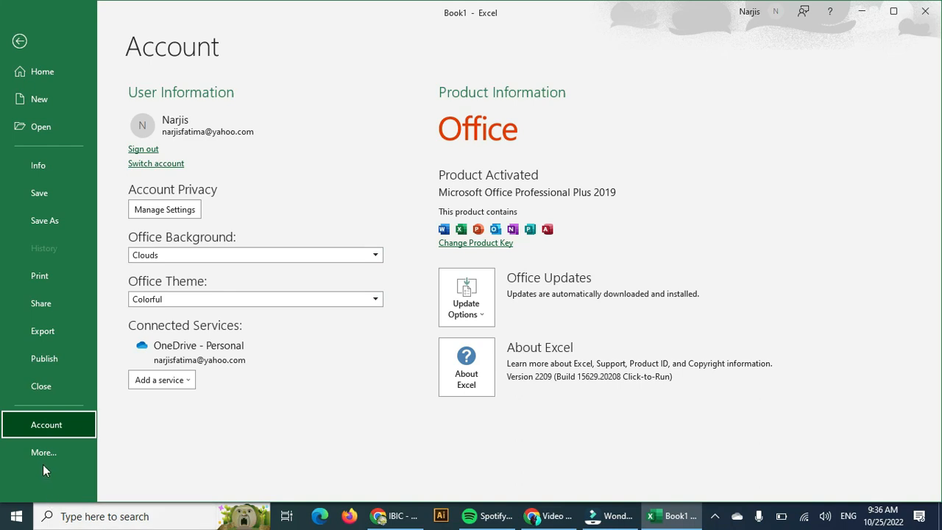
pyautogui.click(16, 44)
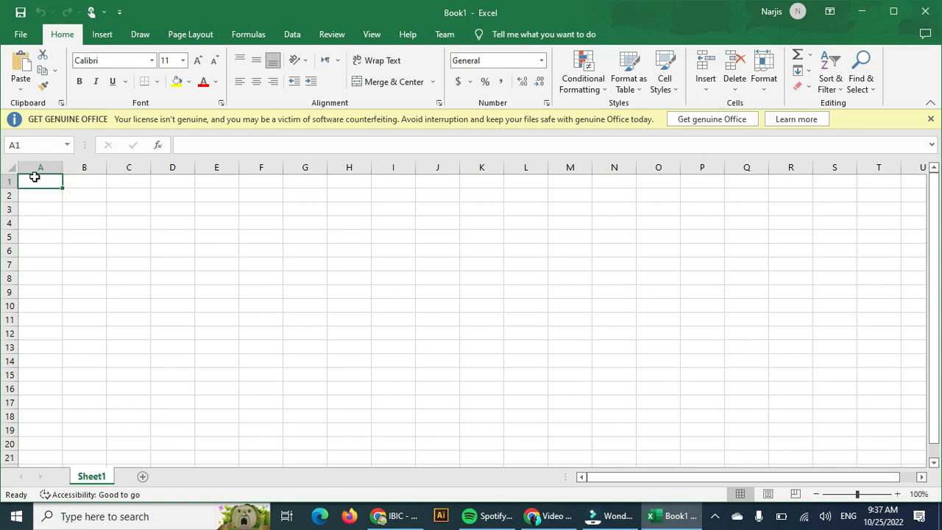
# Step: Show how cells, columns and rows are selected using cell B7, columns B and A, row 3 and cell B2
pyautogui.click(81, 263)
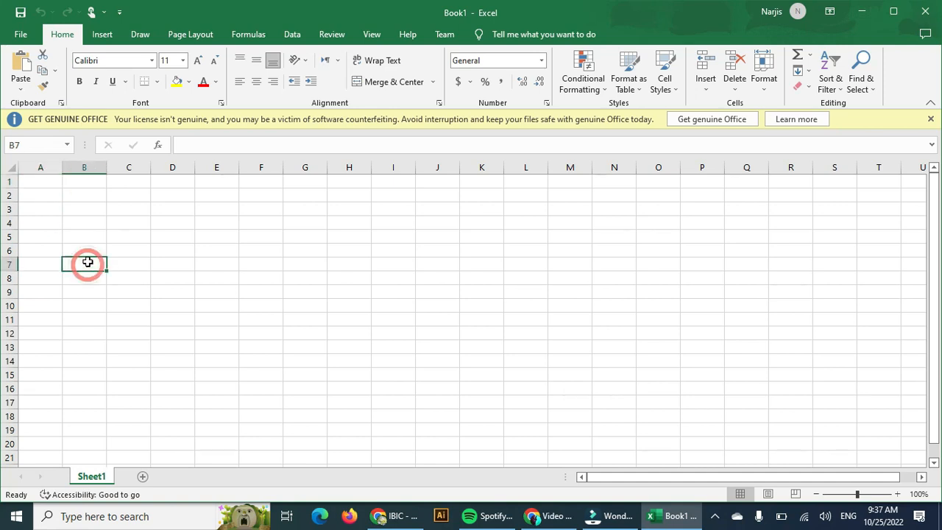
pyautogui.click(82, 163)
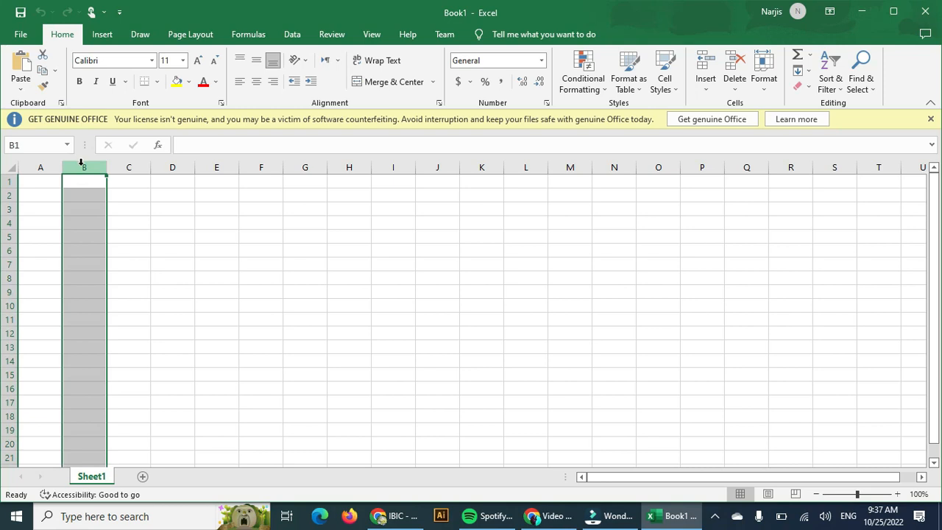
pyautogui.click(41, 163)
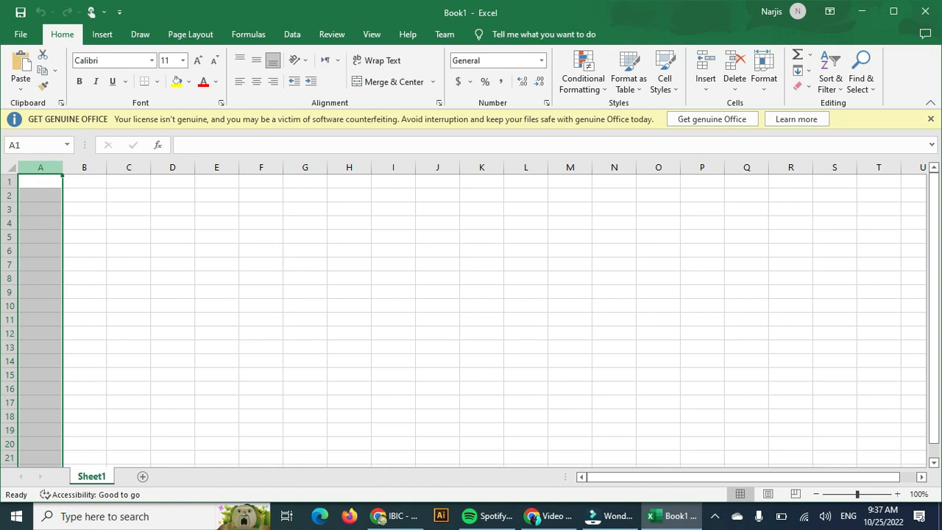
pyautogui.click(8, 209)
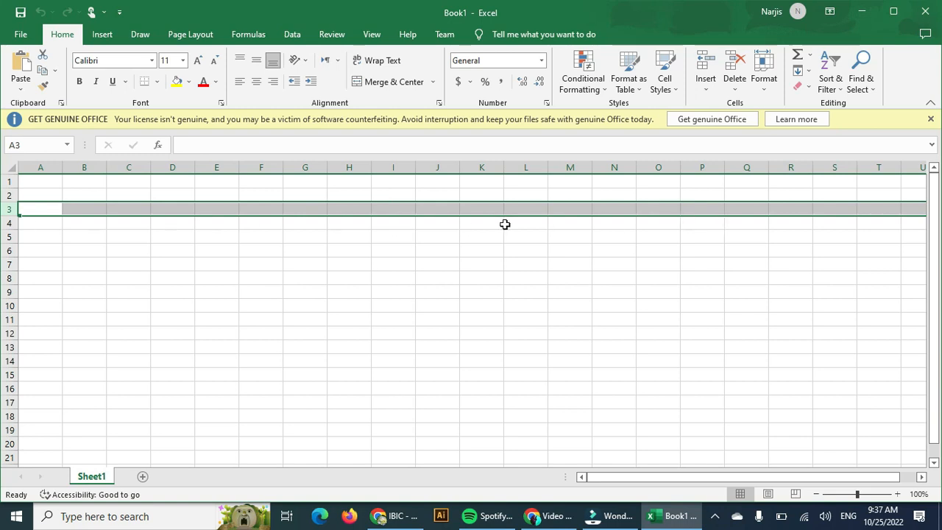
pyautogui.click(41, 166)
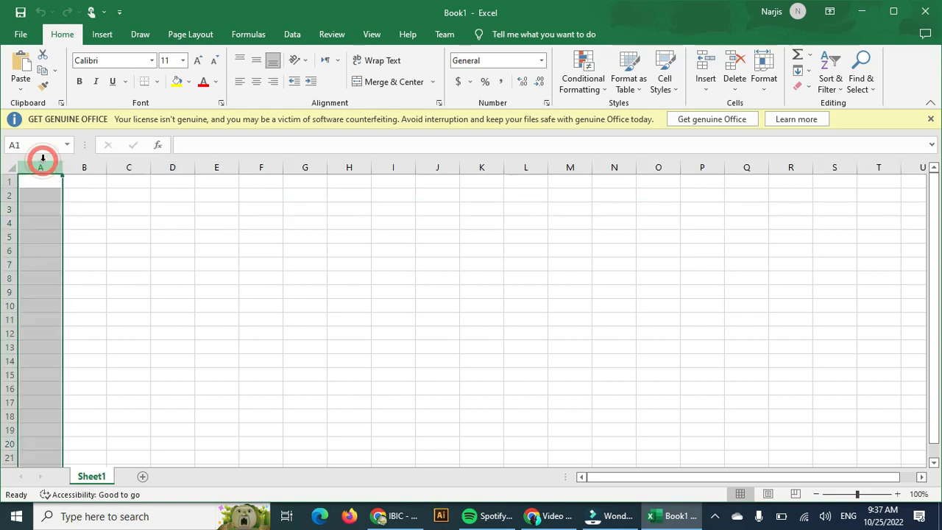
pyautogui.click(77, 196)
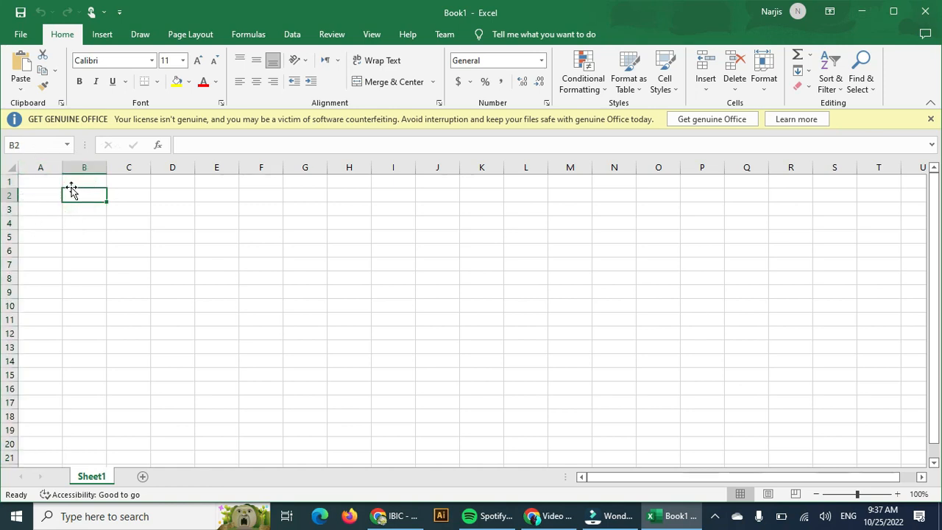
pyautogui.click(48, 163)
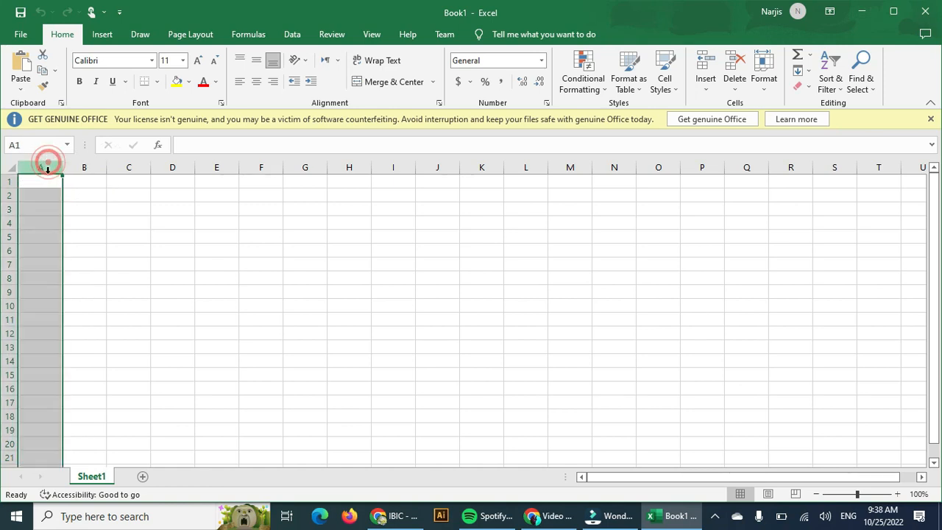
# Step: Examine how cell addresses are shown by selecting cells B4, C4 and C6 in turn
pyautogui.click(90, 218)
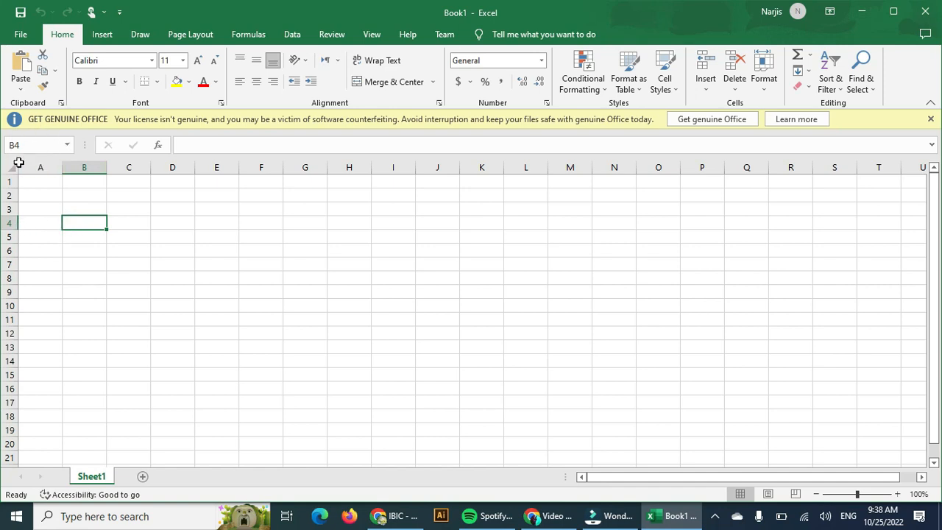
pyautogui.click(67, 150)
pyautogui.click(66, 150)
pyautogui.click(85, 220)
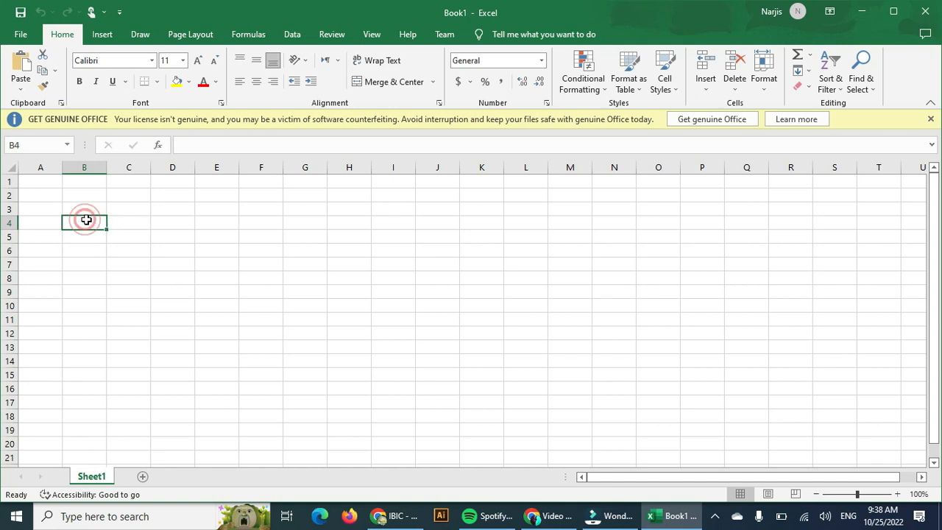
pyautogui.click(135, 224)
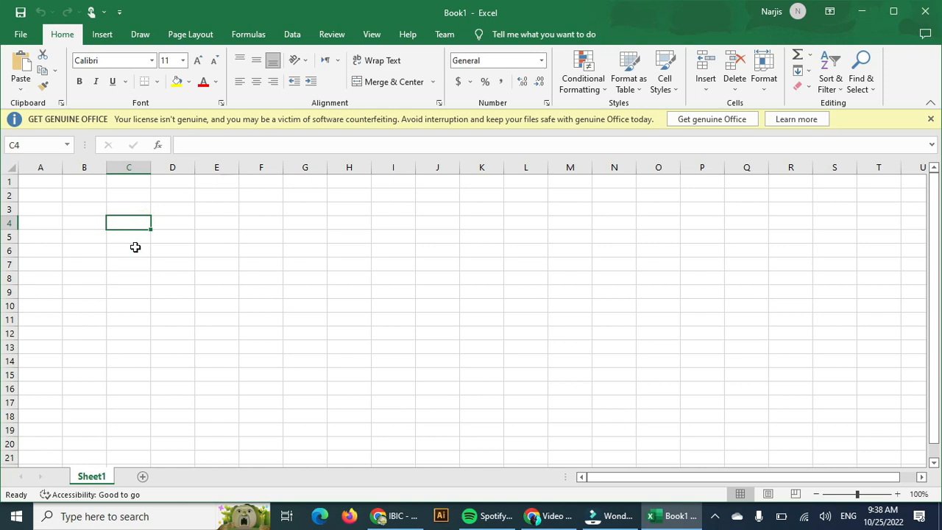
pyautogui.click(135, 247)
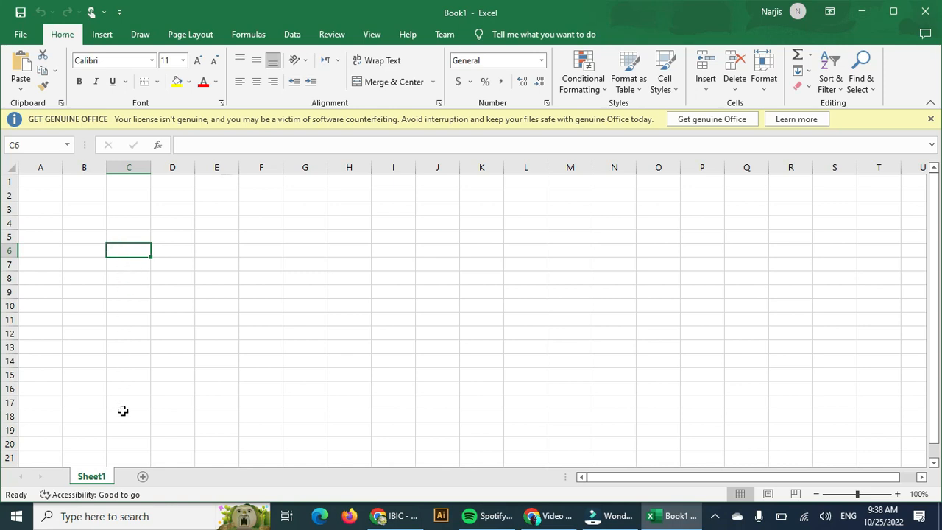
pyautogui.click(95, 478)
pyautogui.rightClick(87, 482)
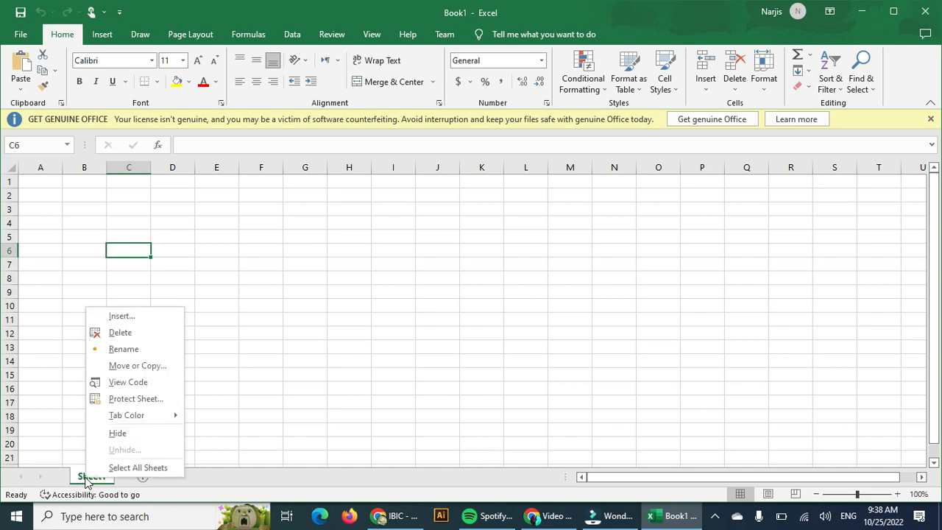
pyautogui.click(111, 350)
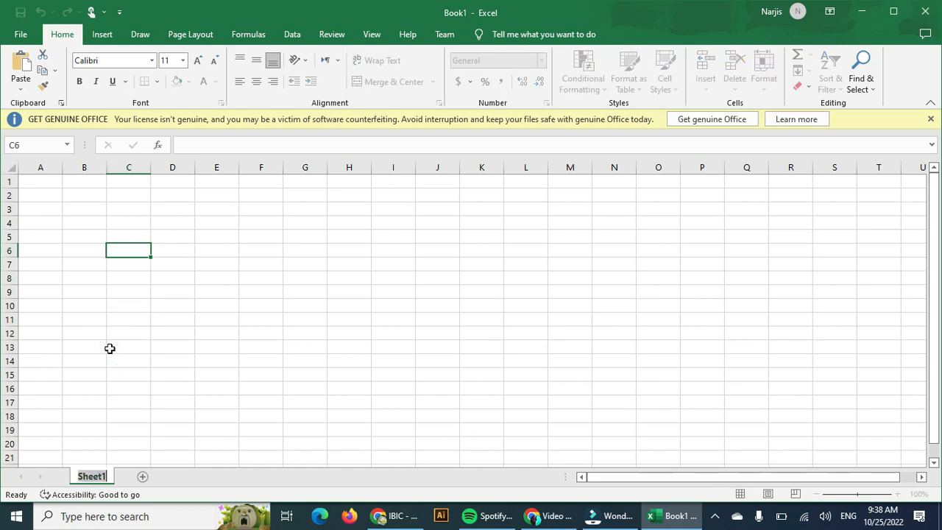
pyautogui.click(119, 444)
# Step: Rename the worksheet Sheet1 as "Mark sheet"
pyautogui.click(102, 478)
pyautogui.rightClick(100, 478)
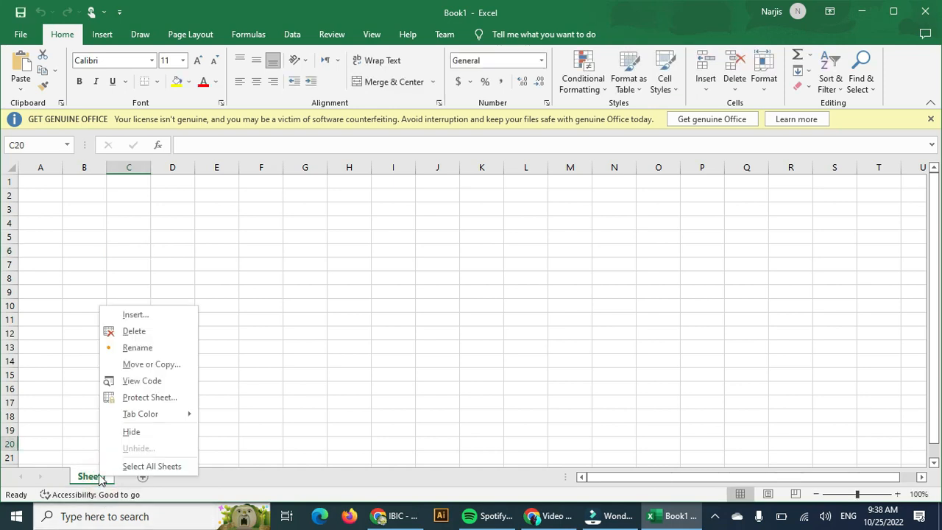
pyautogui.click(126, 354)
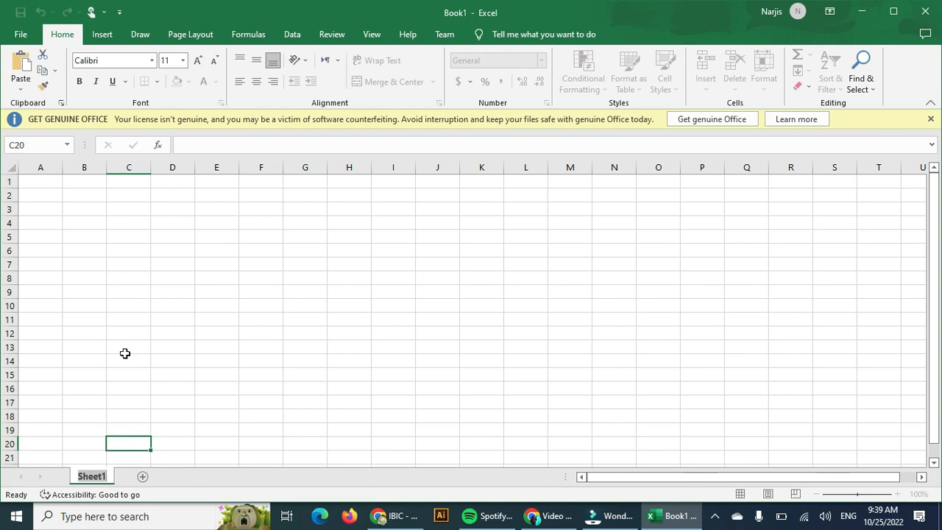
pyautogui.write('Mar')
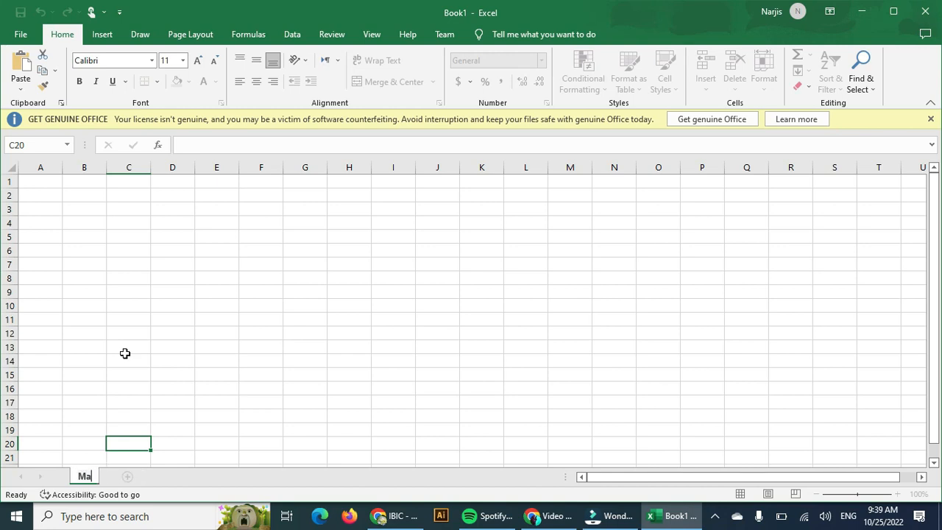
pyautogui.write('k sheet')
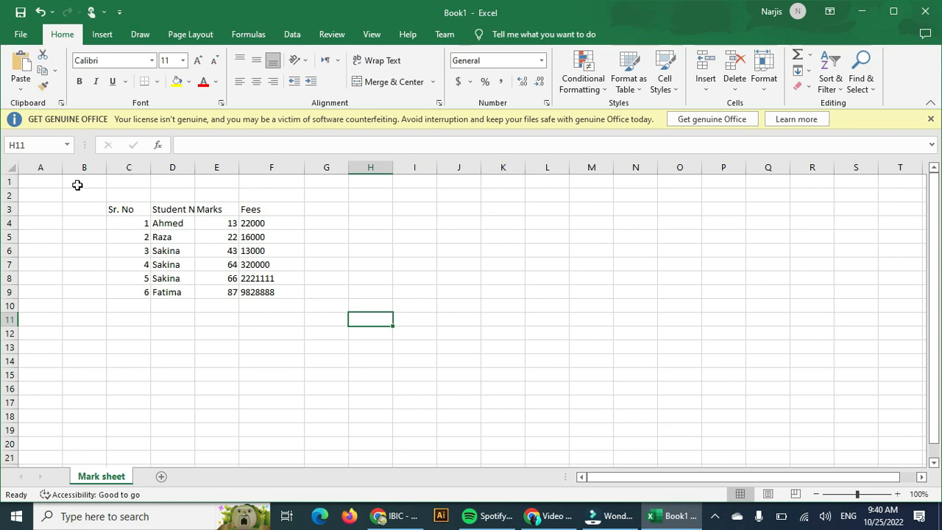
# Step: Enter the heading "Dummy school name" in cell C2, above the table's column titles
pyautogui.click(116, 208)
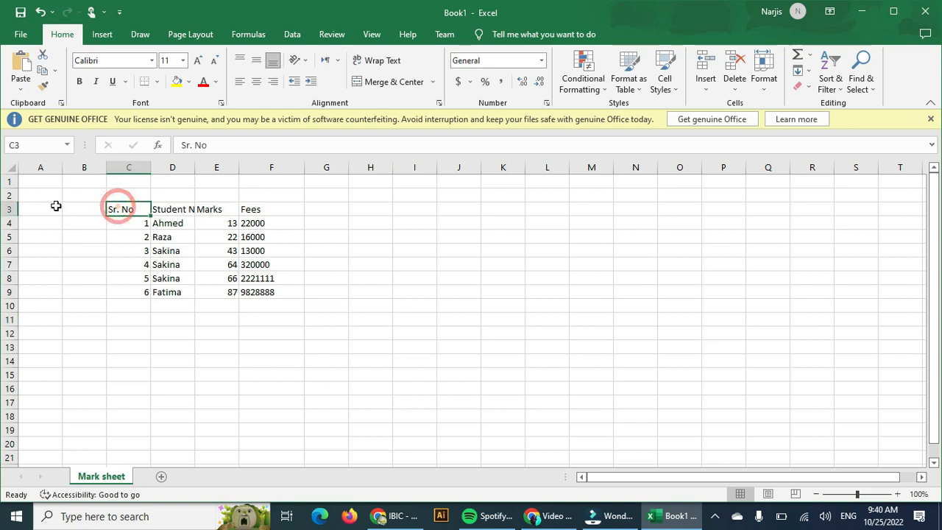
pyautogui.moveTo(27, 181); pyautogui.dragTo(330, 201)
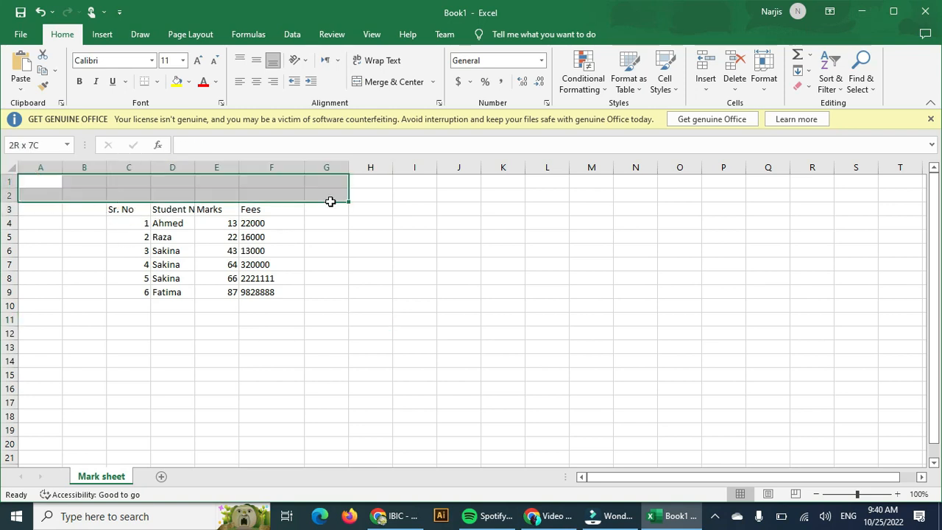
pyautogui.moveTo(127, 194)
pyautogui.mouseDown()
pyautogui.moveTo(273, 195)
pyautogui.moveTo(125, 194)
pyautogui.mouseUp()
pyautogui.doubleClick(125, 194)
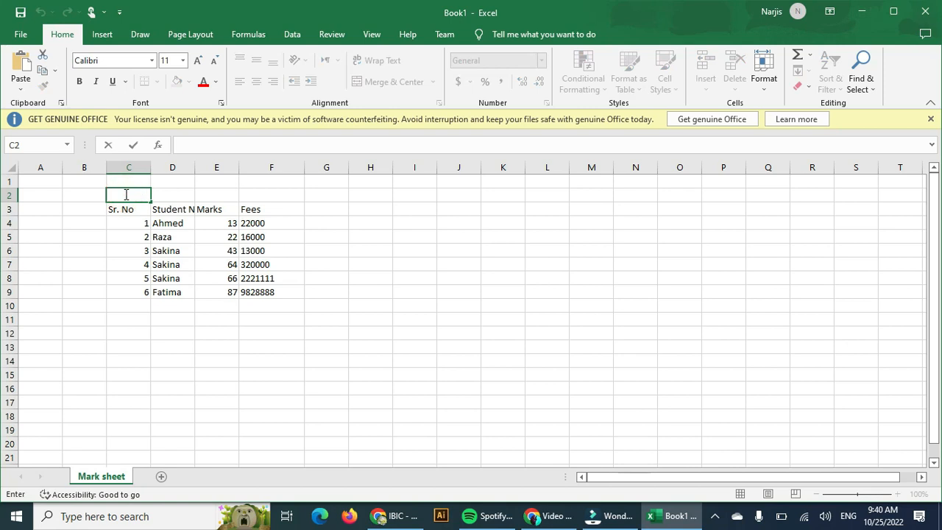
pyautogui.write('Dummy school')
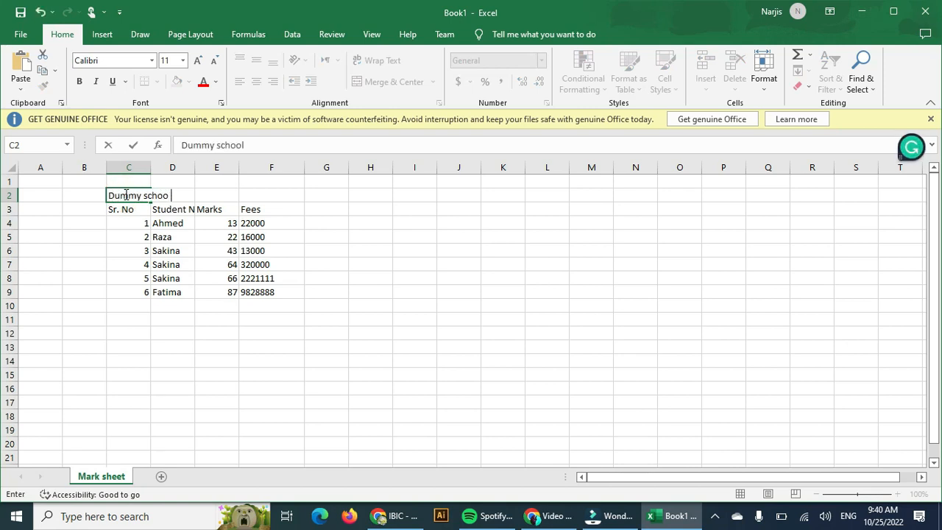
pyautogui.write('s')
pyautogui.press('BackSpace')
pyautogui.write('name')
pyautogui.click(119, 195)
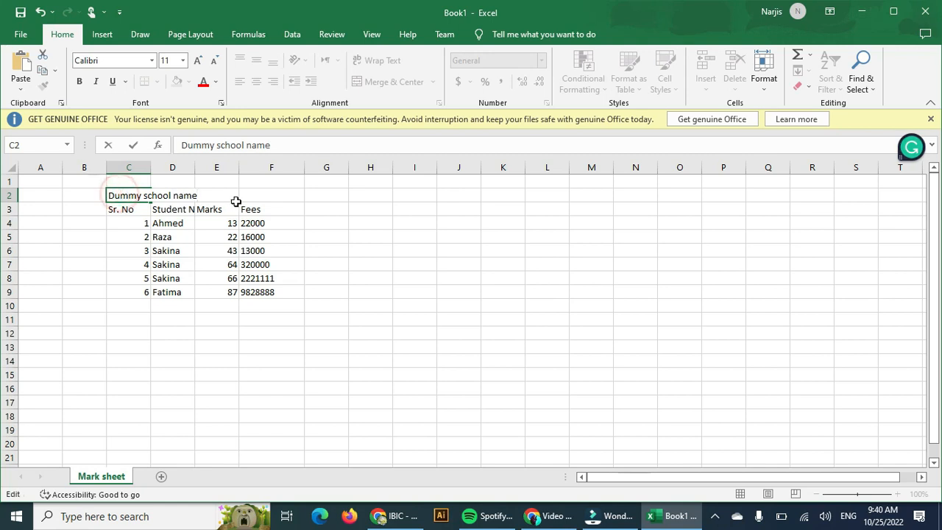
pyautogui.click(295, 195)
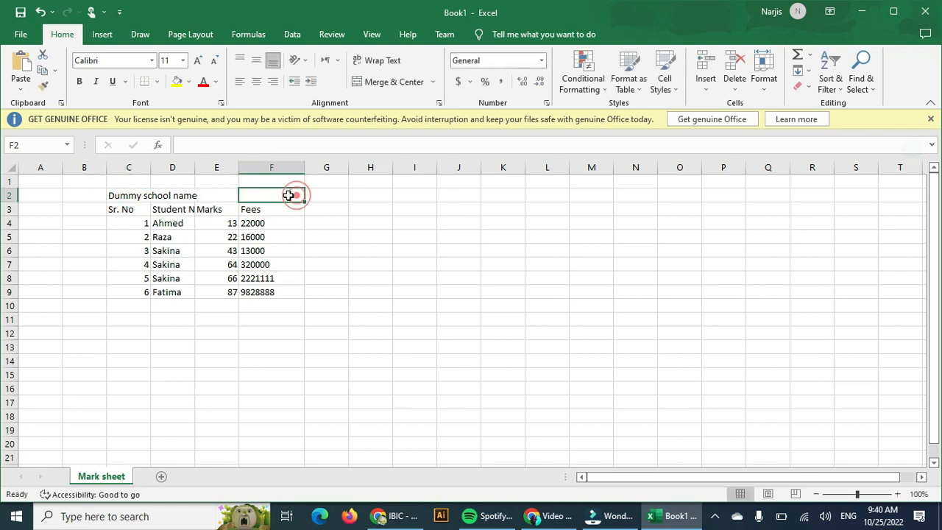
# Step: Merge and center the heading across cells C2 to F2, spanning the full width of the table
pyautogui.click(126, 194)
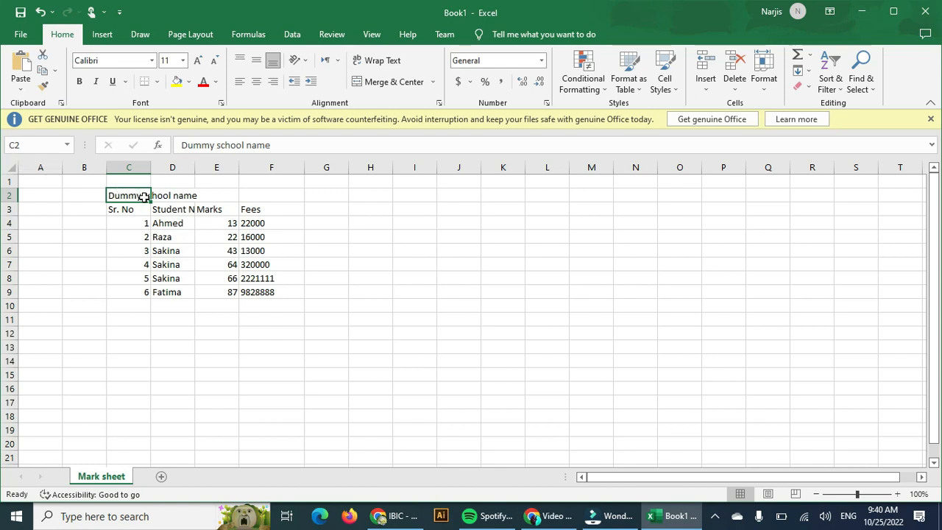
pyautogui.click(184, 199)
pyautogui.click(184, 195)
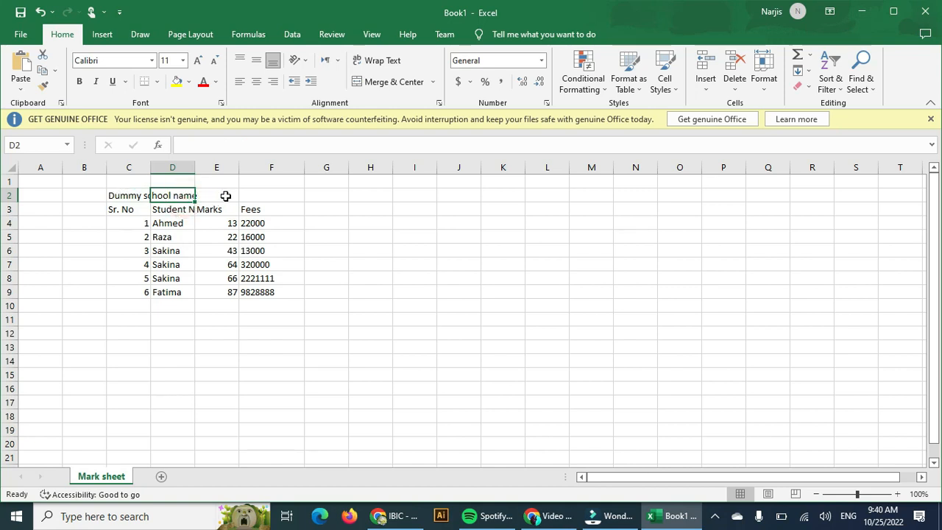
pyautogui.click(119, 197)
pyautogui.moveTo(120, 197); pyautogui.dragTo(270, 199)
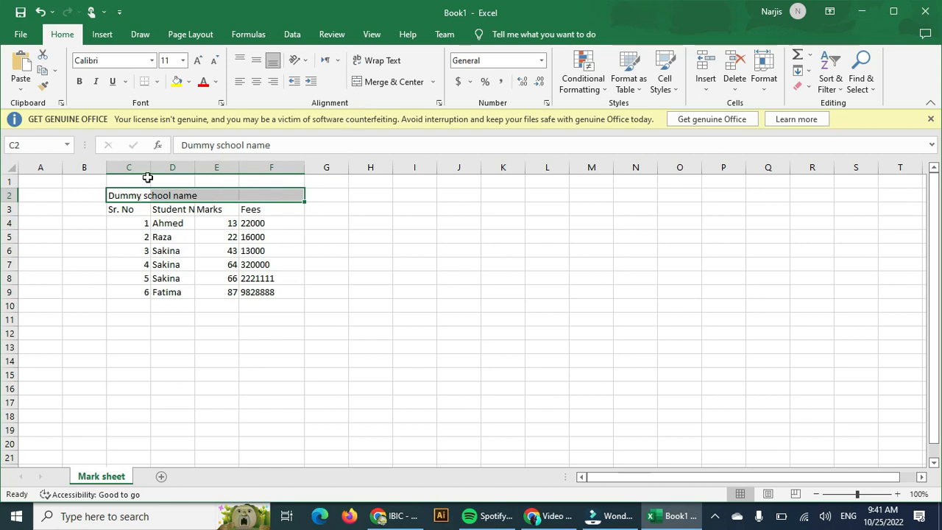
pyautogui.click(434, 83)
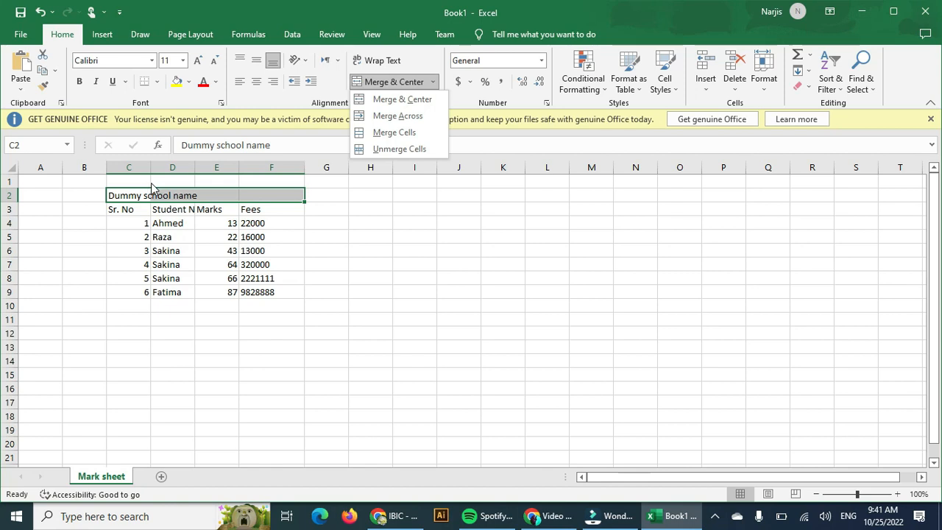
pyautogui.click(393, 101)
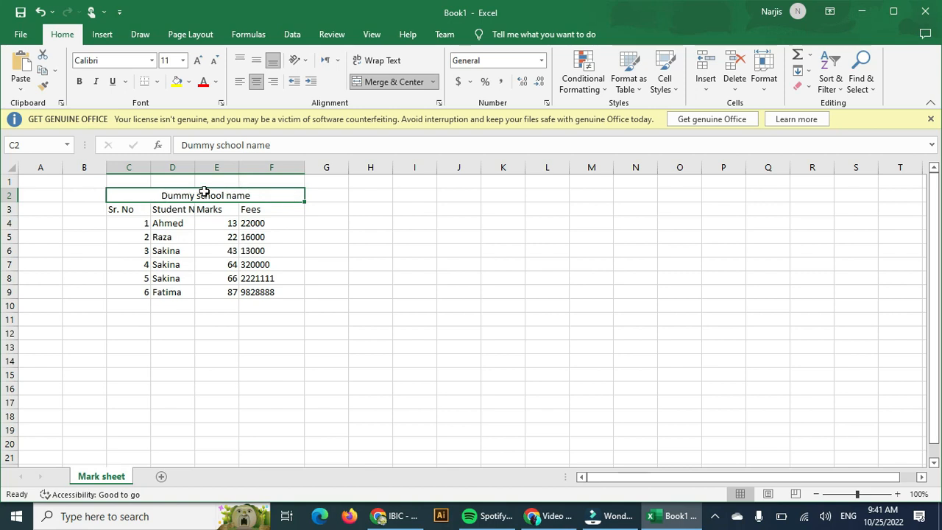
pyautogui.click(326, 237)
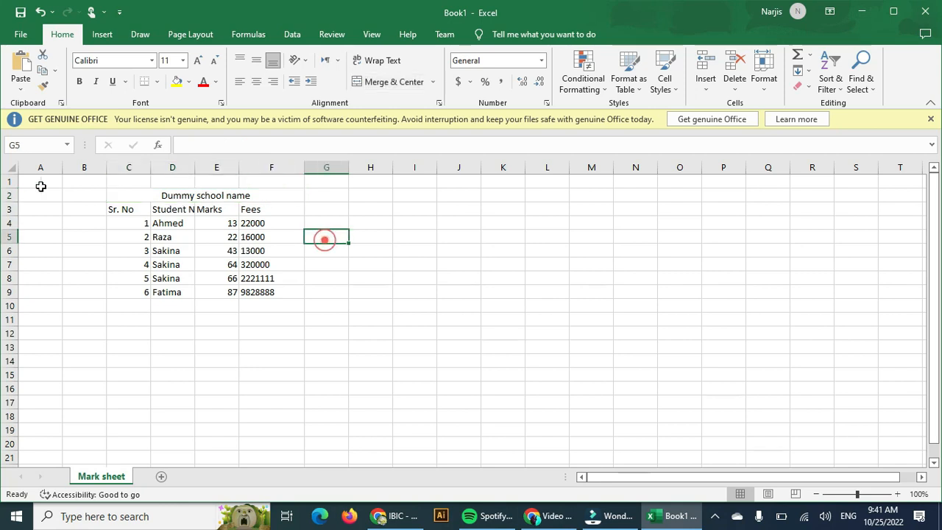
# Step: Format the merged school heading as bold Cambria at font size 22
pyautogui.click(161, 195)
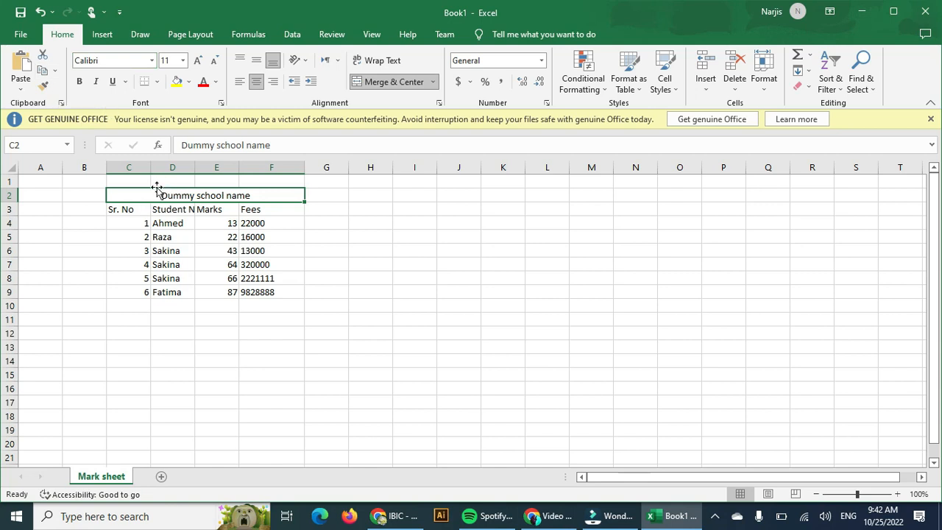
pyautogui.click(81, 82)
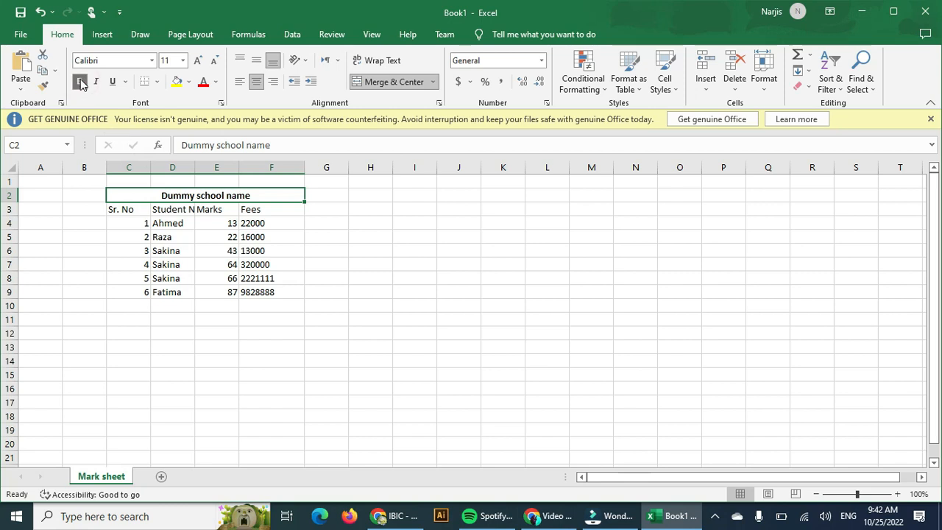
pyautogui.click(154, 62)
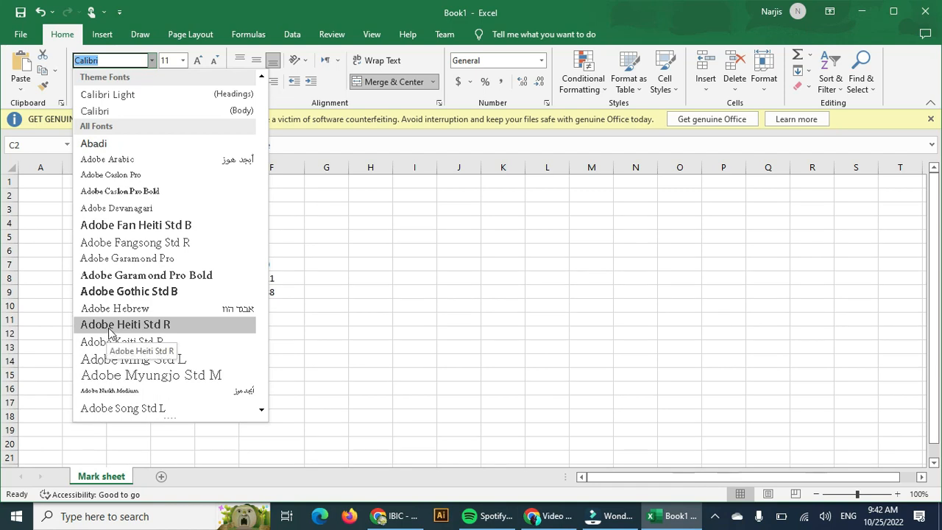
pyautogui.write('Cam')
pyautogui.press('Return')
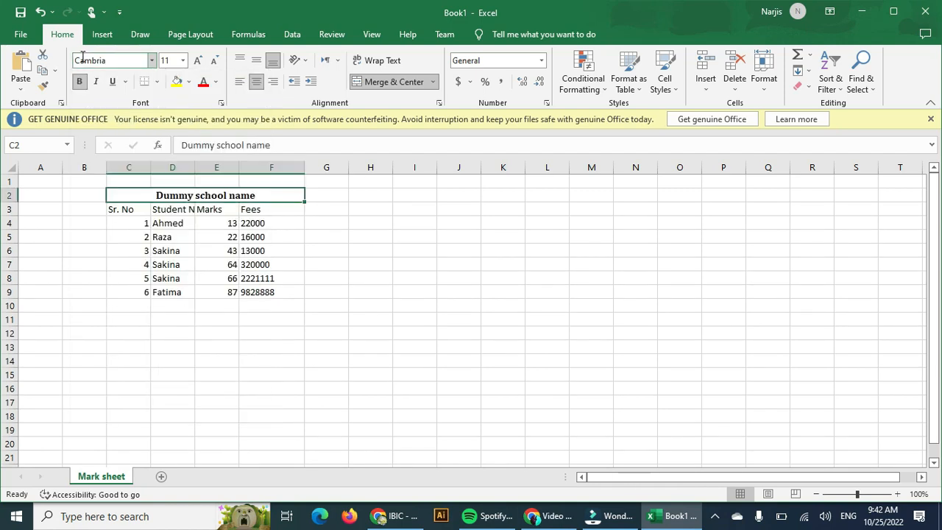
pyautogui.click(183, 61)
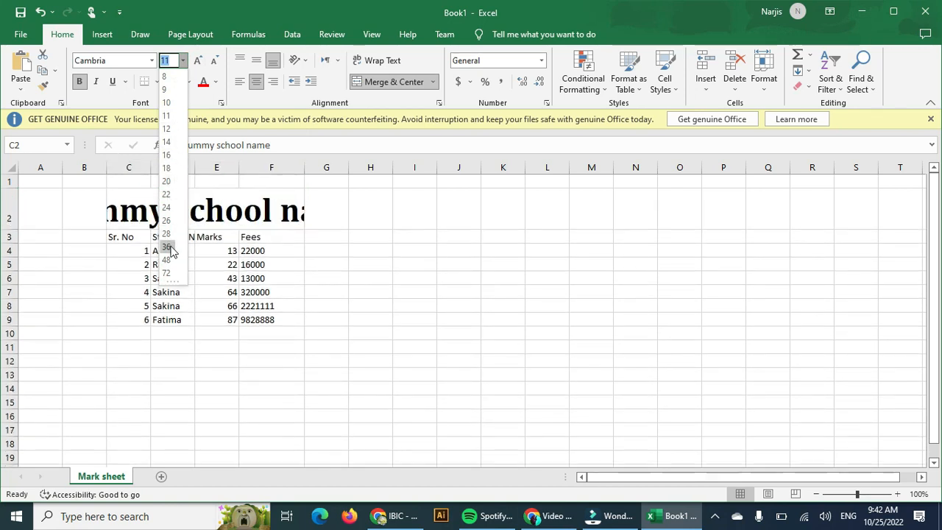
pyautogui.click(167, 196)
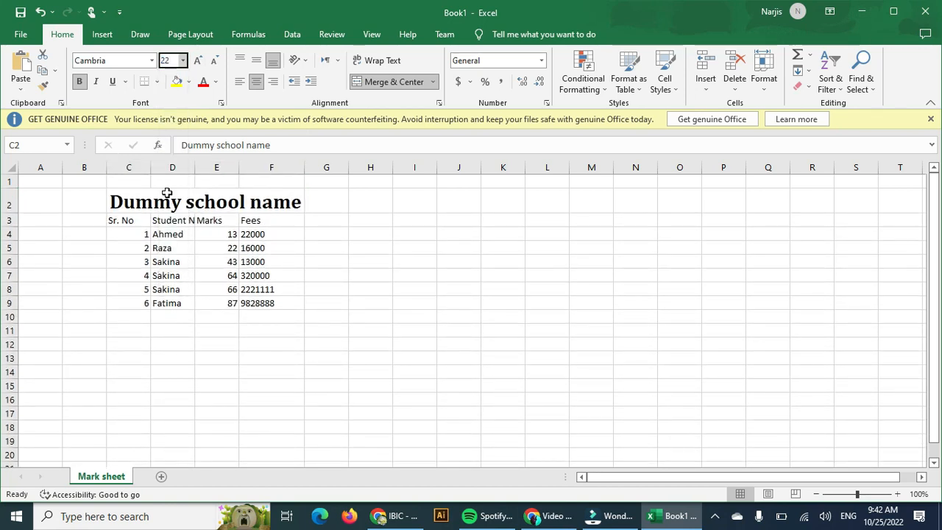
# Step: Show stepwise font resizing on the heading by shrinking it to 18, enlarging it to 22 and shrinking it back to 18
pyautogui.click(215, 62)
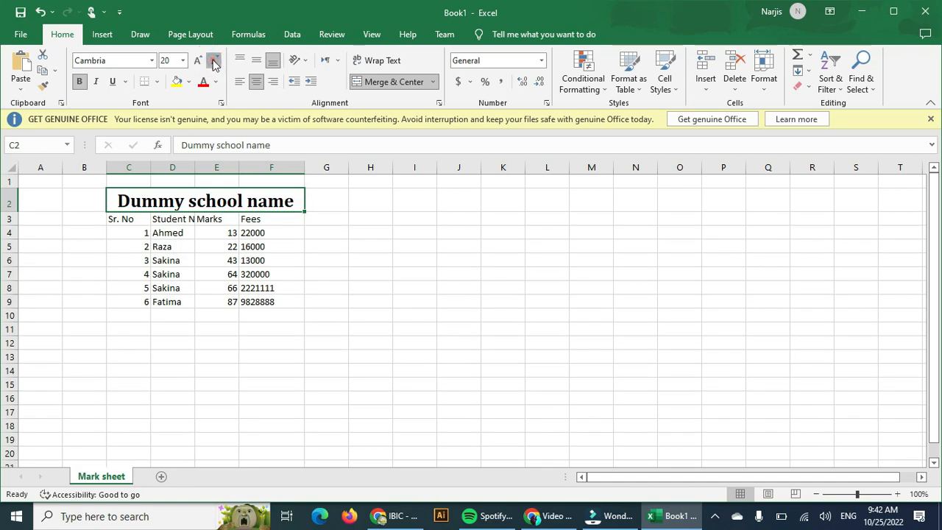
pyautogui.click(215, 62)
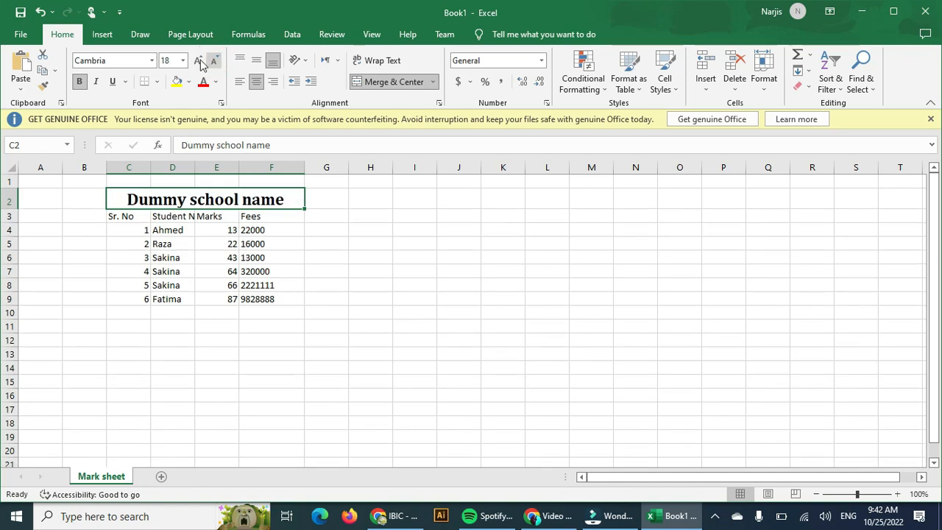
pyautogui.click(197, 60)
pyautogui.click(197, 60)
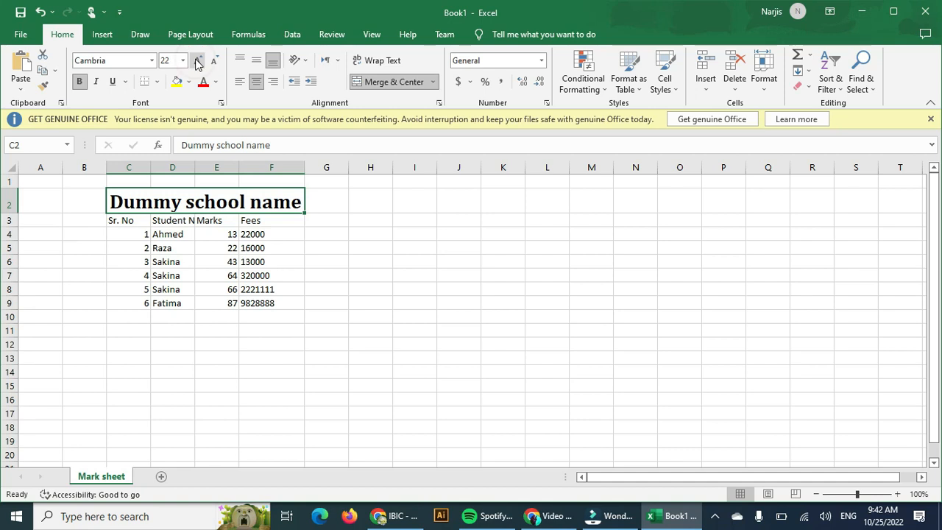
pyautogui.click(214, 61)
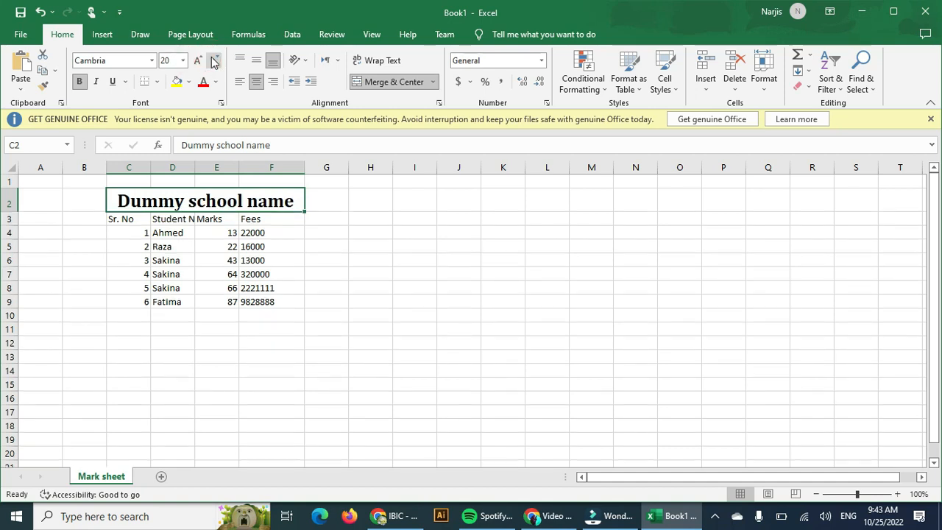
pyautogui.click(214, 61)
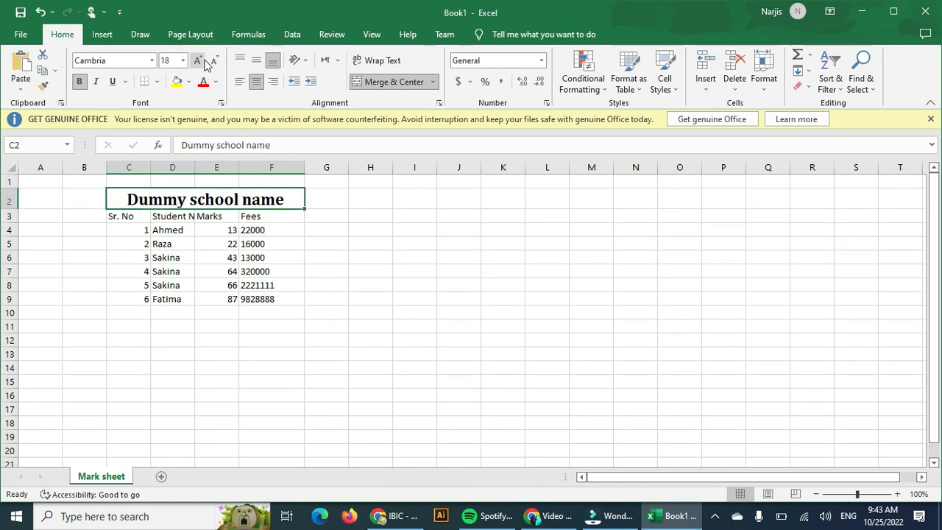
pyautogui.click(261, 398)
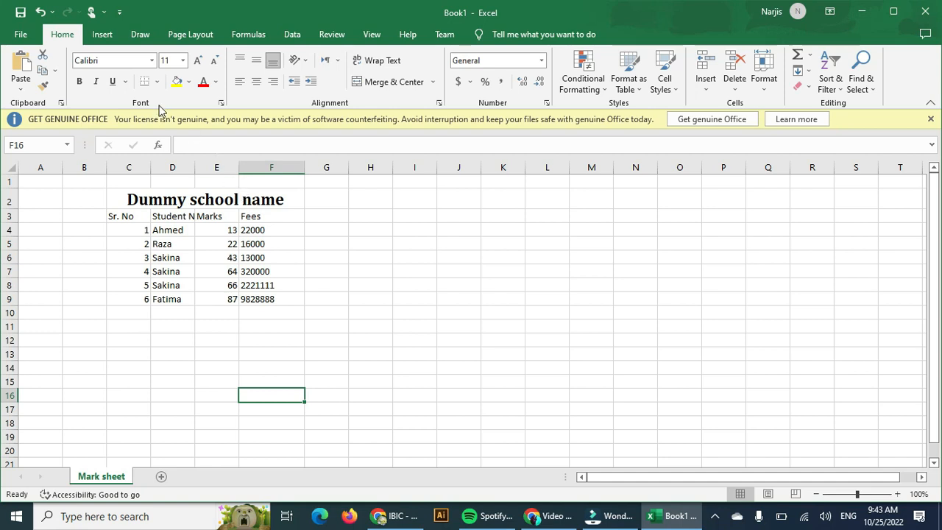
# Step: Auto-fit column D to its contents so the "Student Name" title fits
pyautogui.click(150, 200)
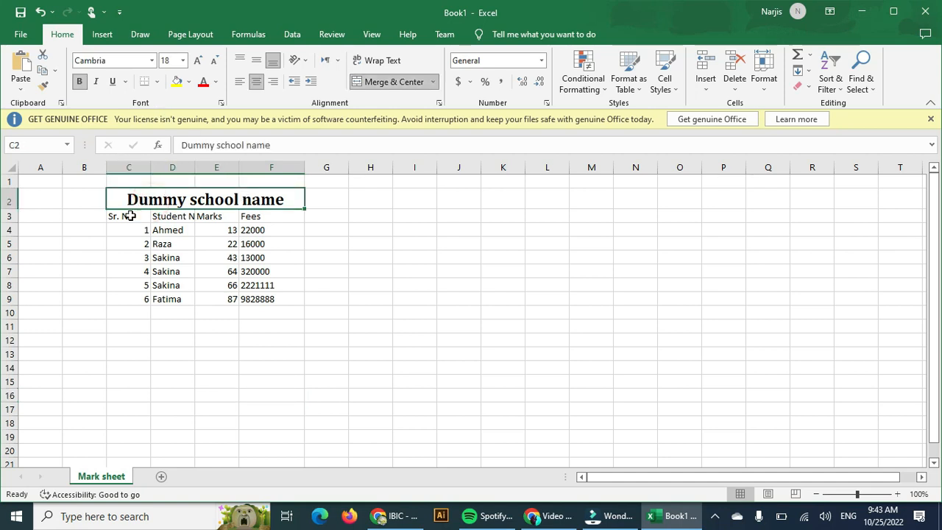
pyautogui.click(127, 216)
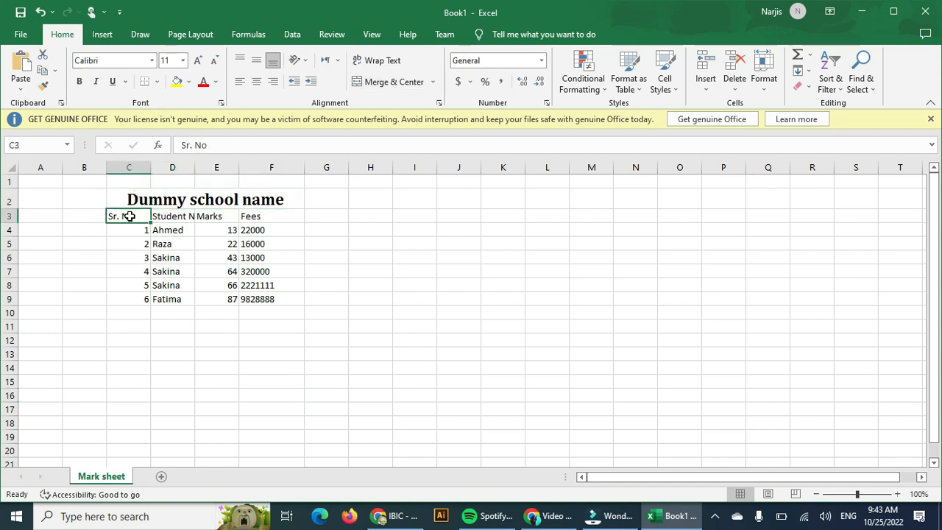
pyautogui.click(181, 216)
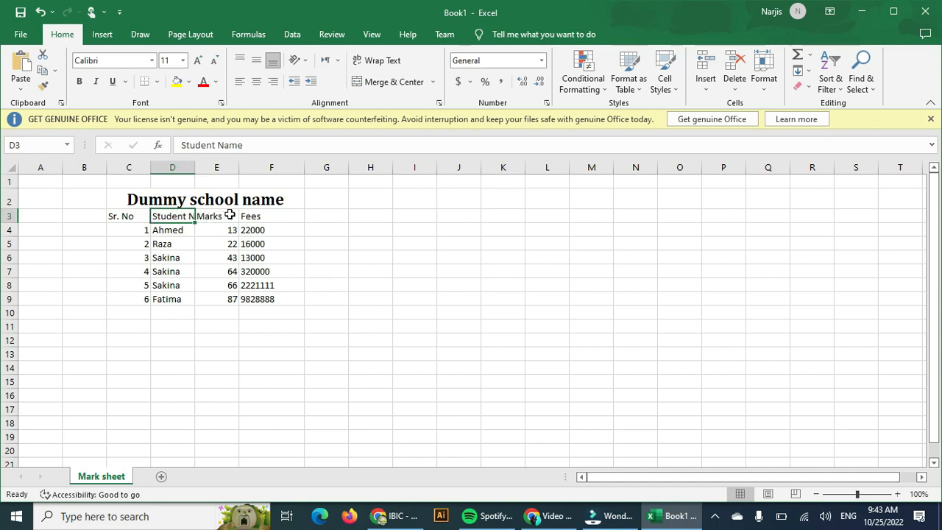
pyautogui.doubleClick(195, 167)
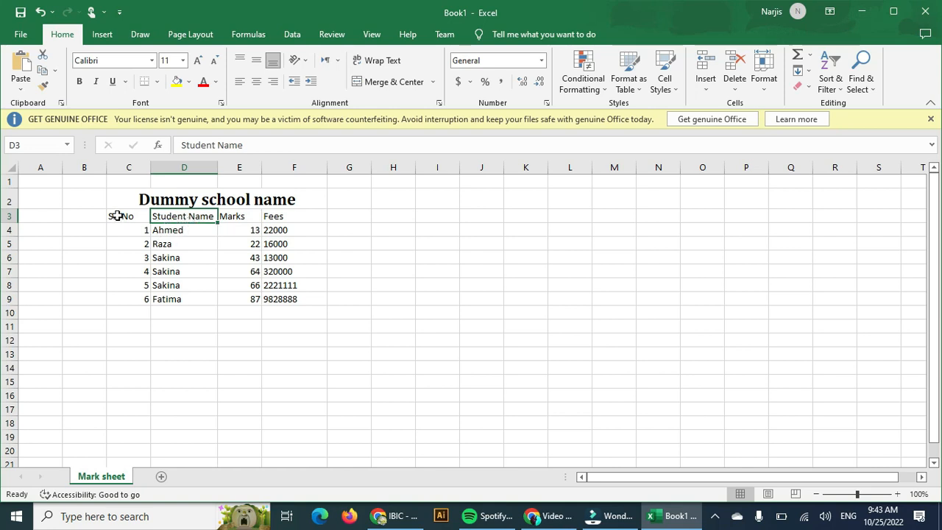
# Step: Delete the serial numbers in cells C4 to C9 under "Sr. No"
pyautogui.moveTo(105, 212); pyautogui.dragTo(273, 215)
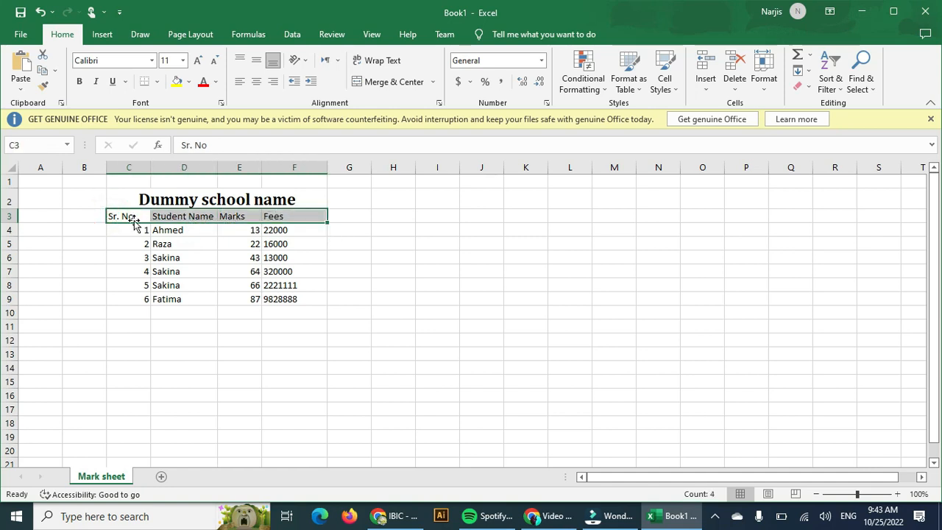
pyautogui.moveTo(142, 231); pyautogui.dragTo(135, 307)
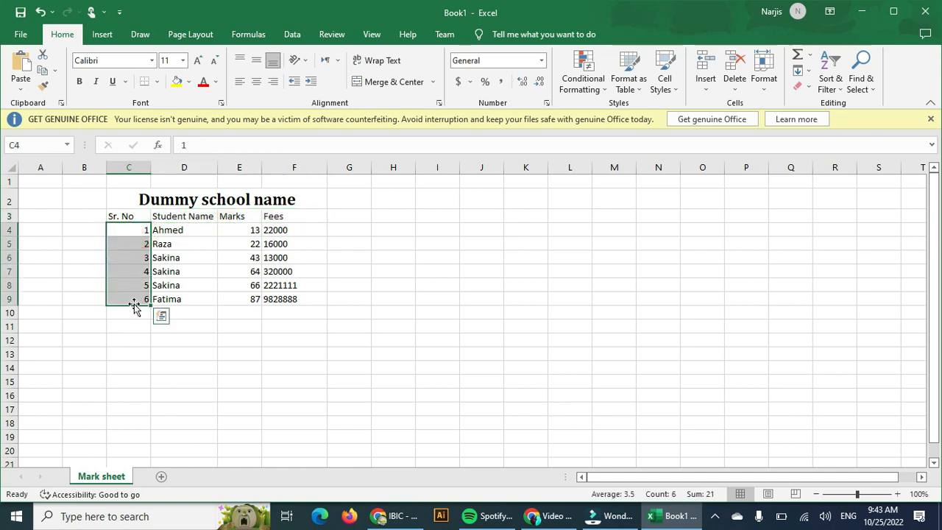
pyautogui.press('Delete')
pyautogui.click(135, 329)
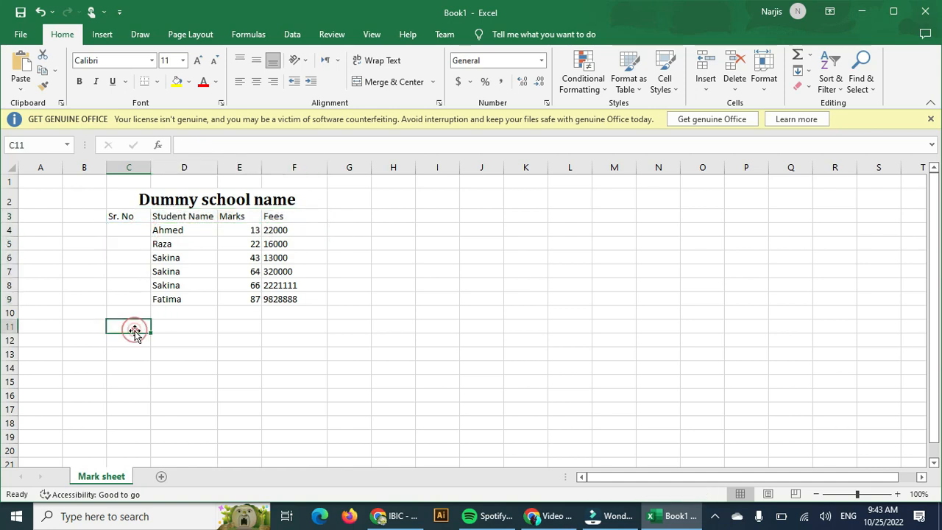
# Step: Enter the serial numbers 1, 2 and 3 in cells C4 to C6 under "Sr. No"
pyautogui.click(127, 234)
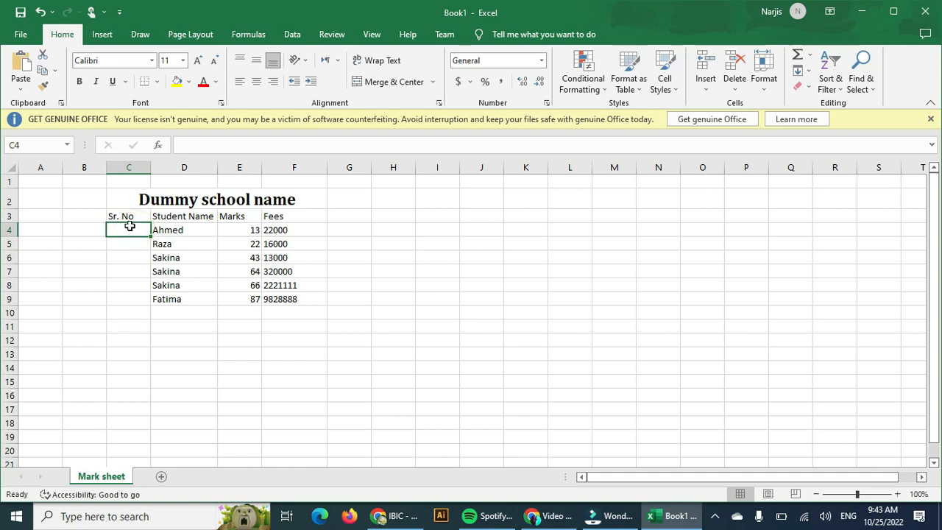
pyautogui.write('1')
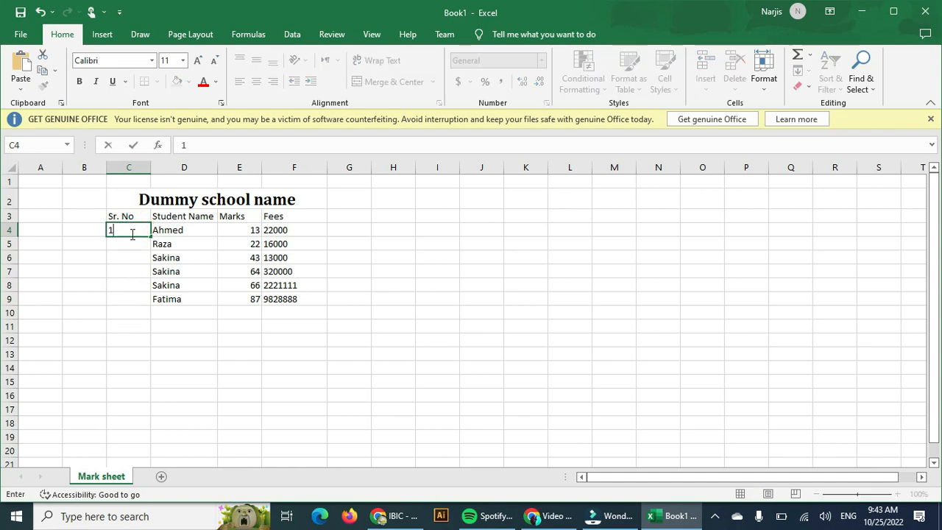
pyautogui.press('Return')
pyautogui.write('2')
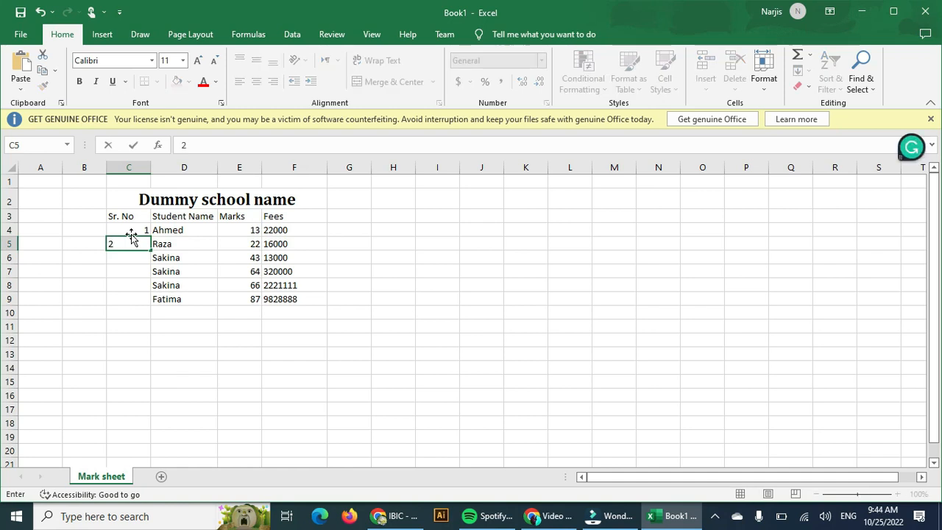
pyautogui.press('Return')
pyautogui.write('3')
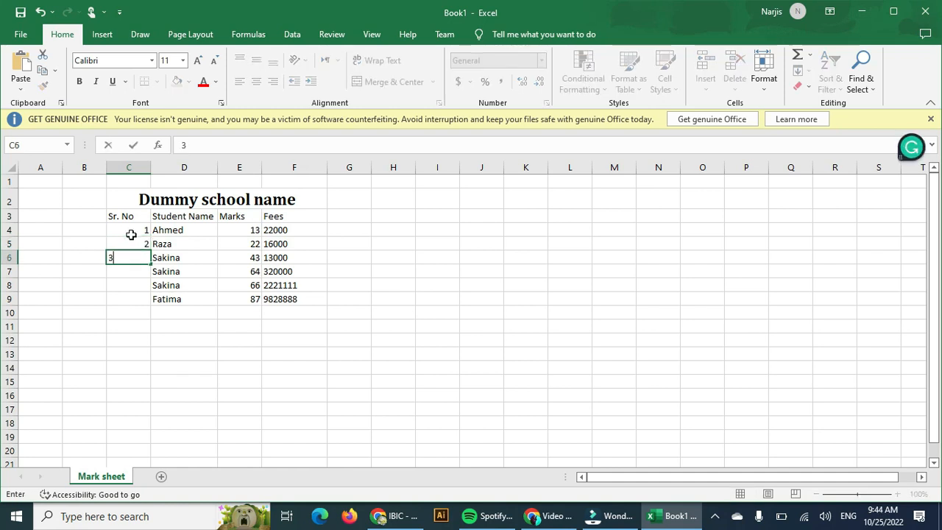
pyautogui.click(126, 270)
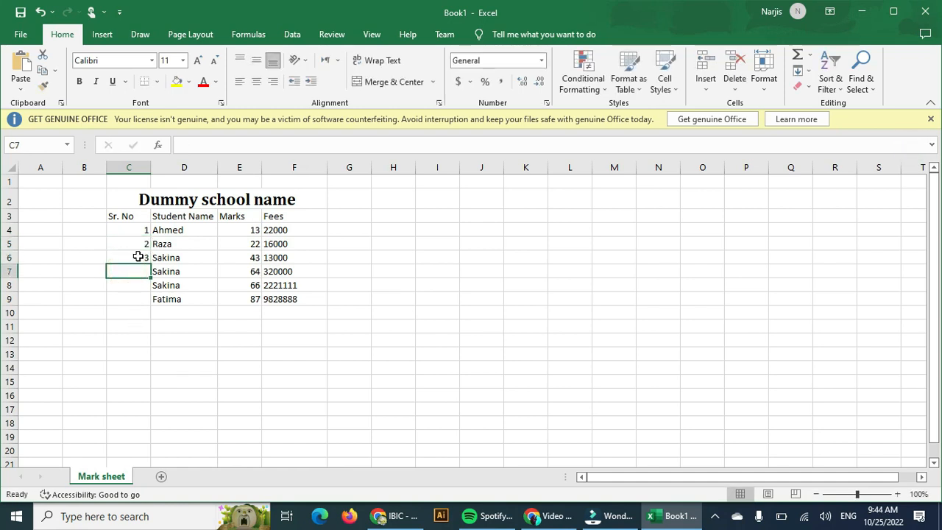
# Step: Fill the serial number in C6 down to C17 as a series so the numbering runs from 3 to 14
pyautogui.click(138, 259)
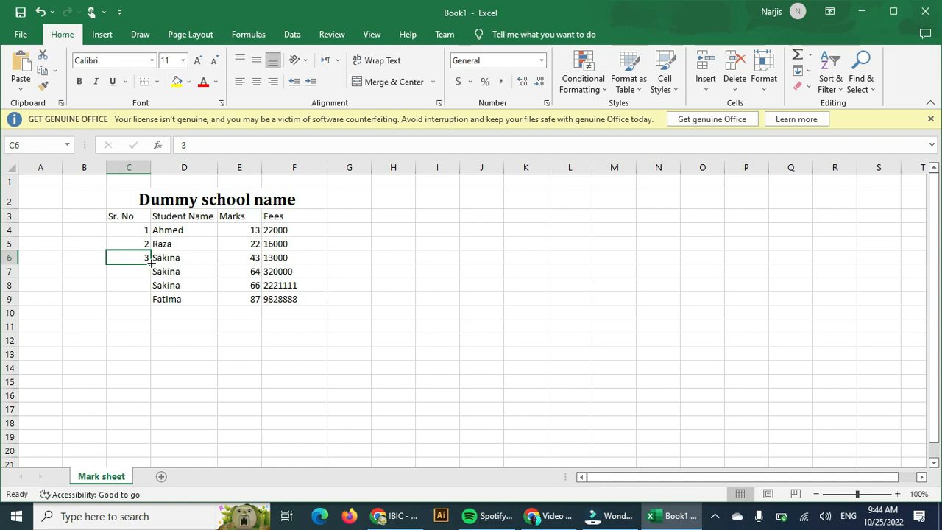
pyautogui.moveTo(150, 262); pyautogui.dragTo(144, 412)
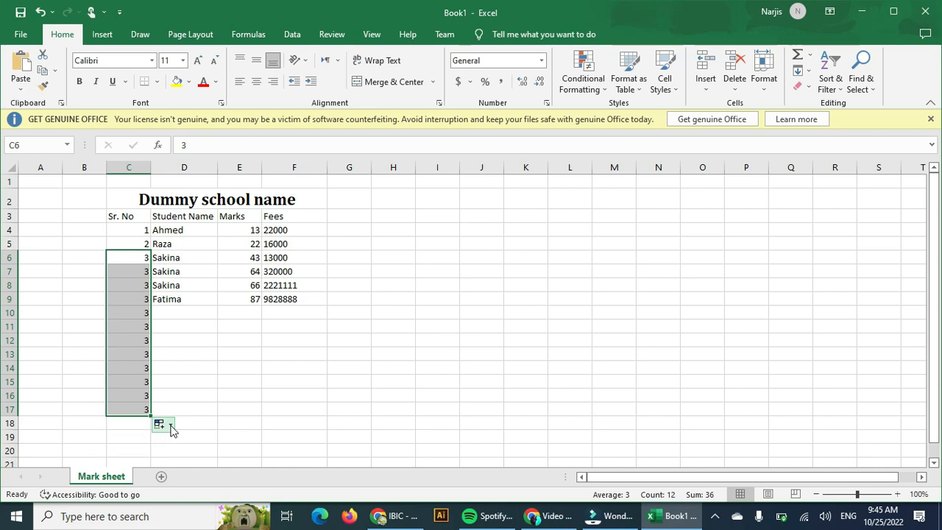
pyautogui.click(171, 427)
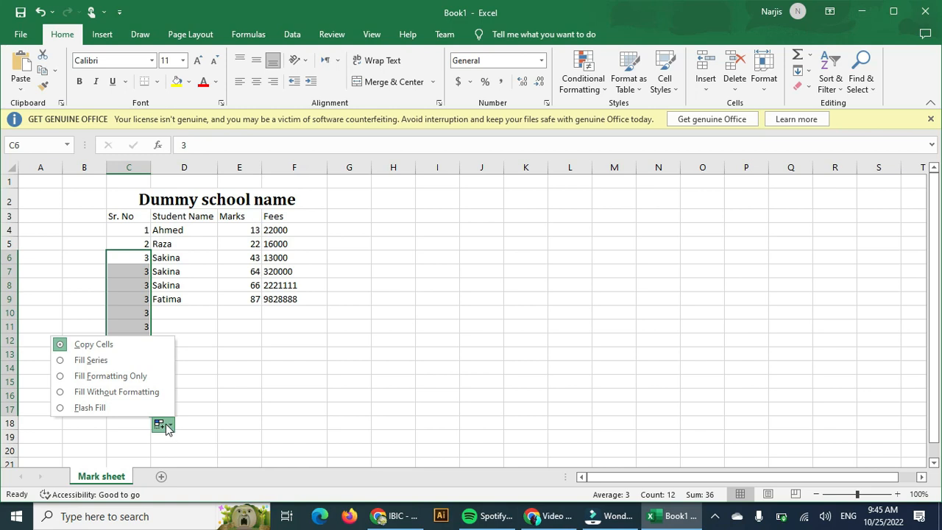
pyautogui.click(84, 360)
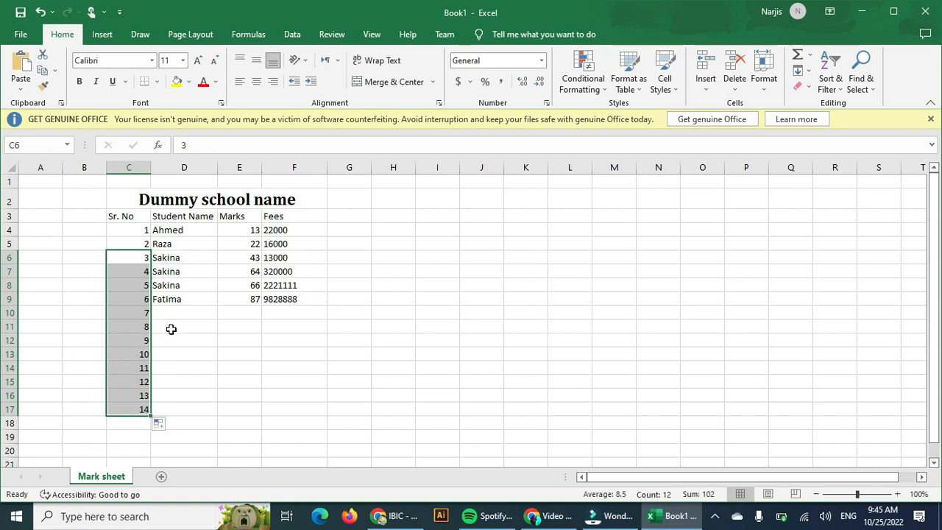
# Step: Replace the repeated student names in D7 and D8 with different first names, and copy the name in D9 down to D11
pyautogui.click(173, 270)
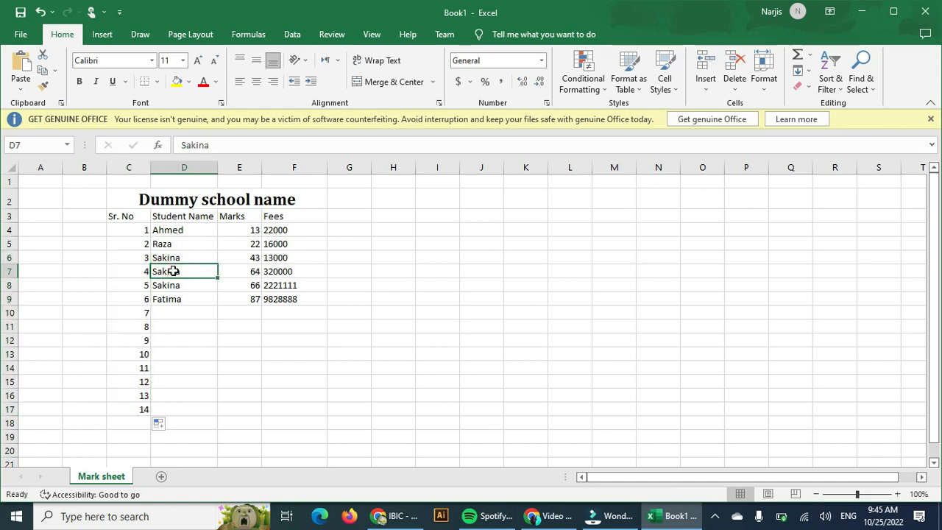
pyautogui.doubleClick(173, 271)
pyautogui.doubleClick(173, 271)
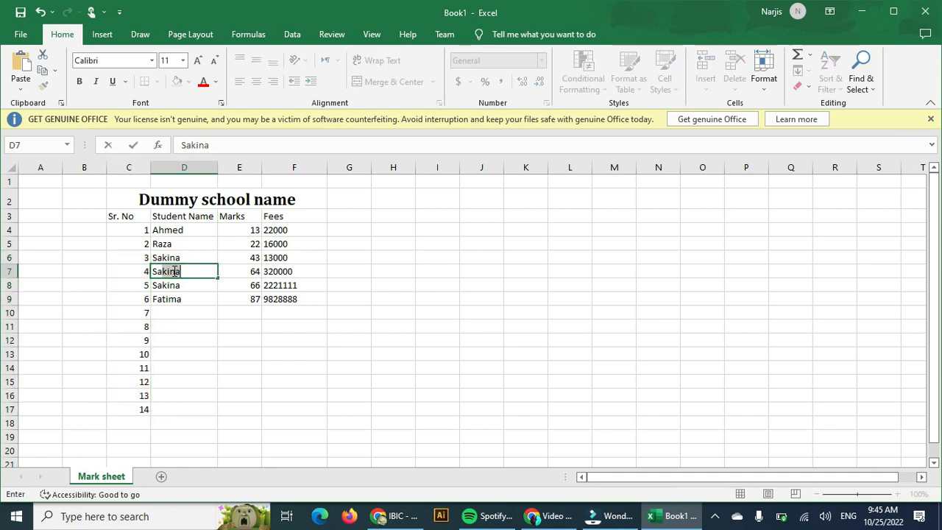
pyautogui.write('Sara')
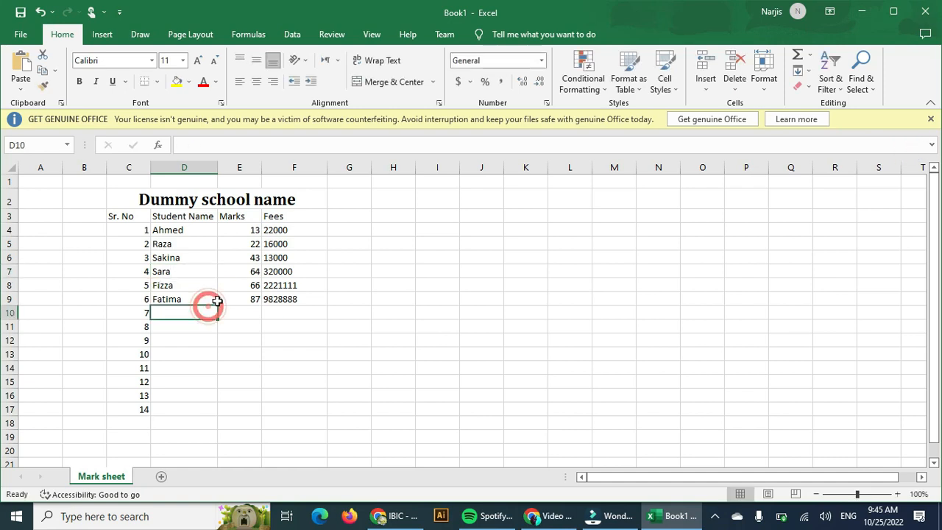
pyautogui.click(212, 301)
pyautogui.moveTo(218, 303); pyautogui.dragTo(212, 333)
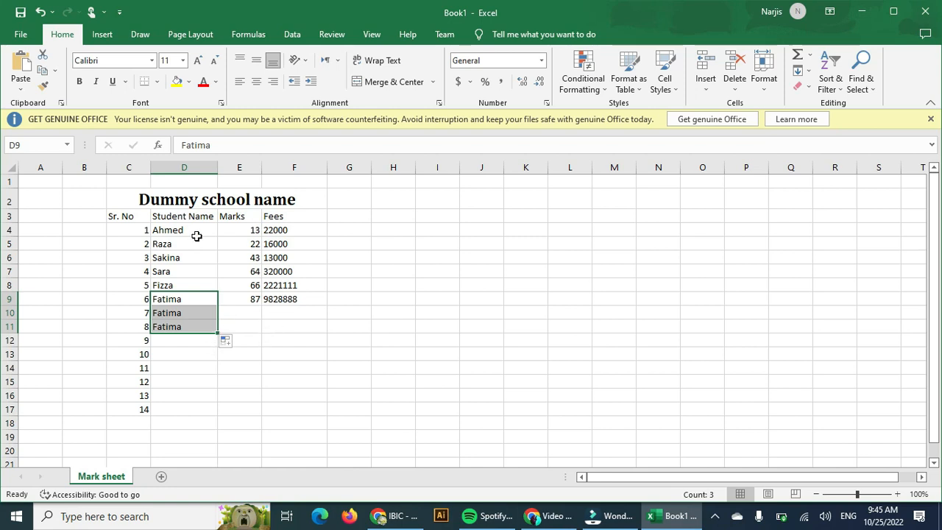
# Step: Center the contents of the table body C4:F17 horizontally and vertically within their cells
pyautogui.click(128, 214)
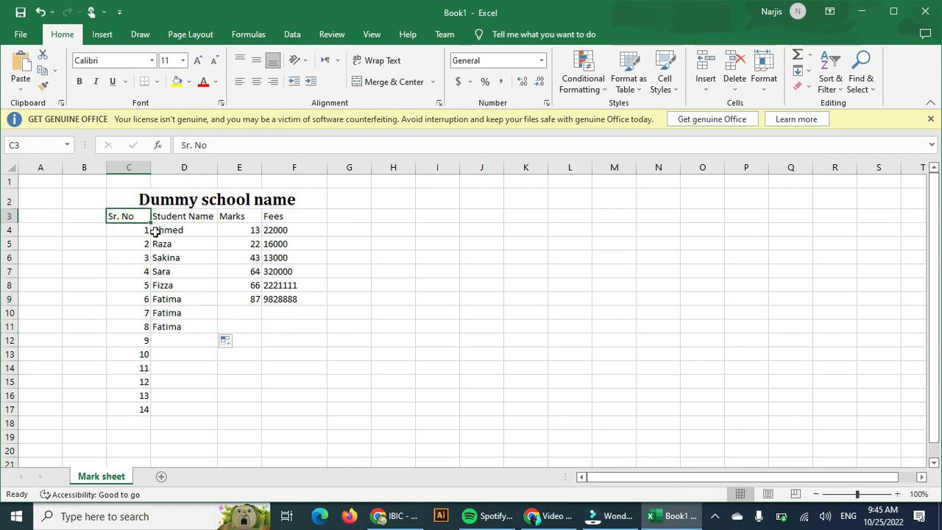
pyautogui.moveTo(138, 230); pyautogui.dragTo(139, 409)
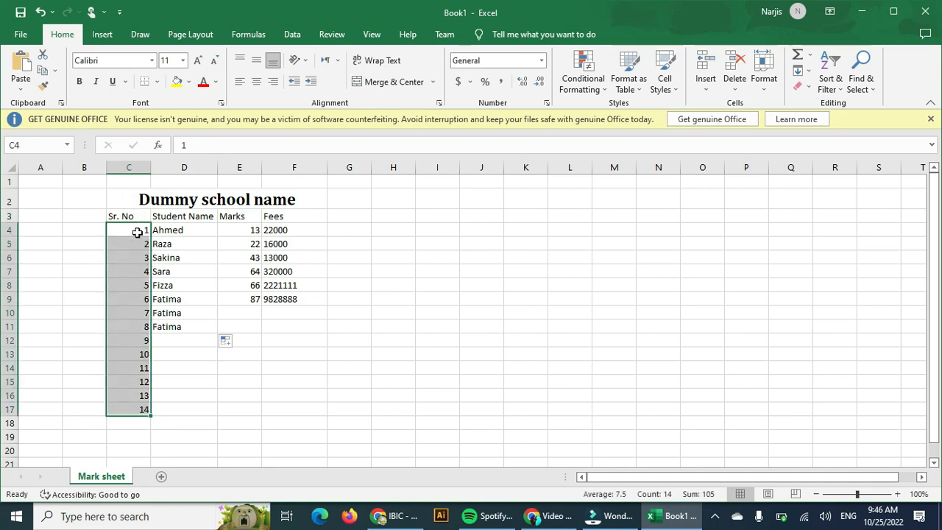
pyautogui.moveTo(155, 229); pyautogui.dragTo(181, 340)
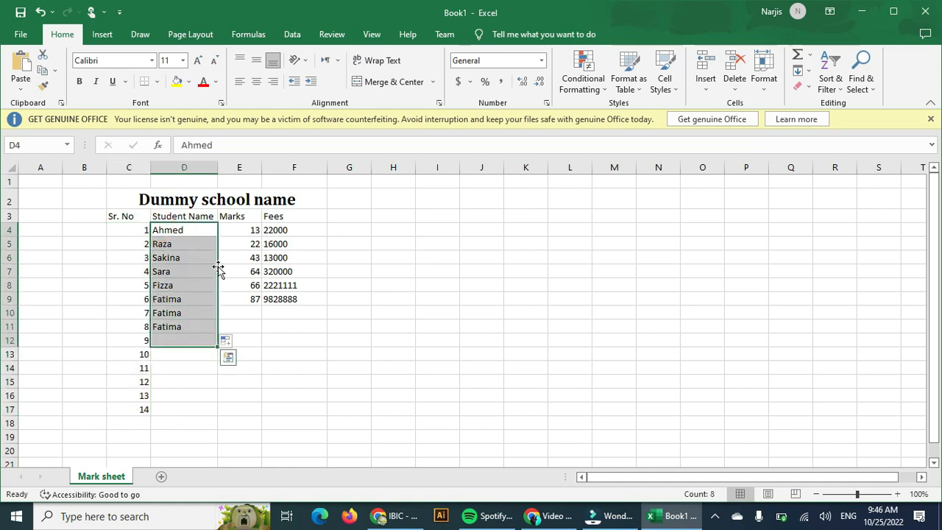
pyautogui.moveTo(244, 230); pyautogui.dragTo(261, 298)
pyautogui.moveTo(305, 231); pyautogui.dragTo(292, 301)
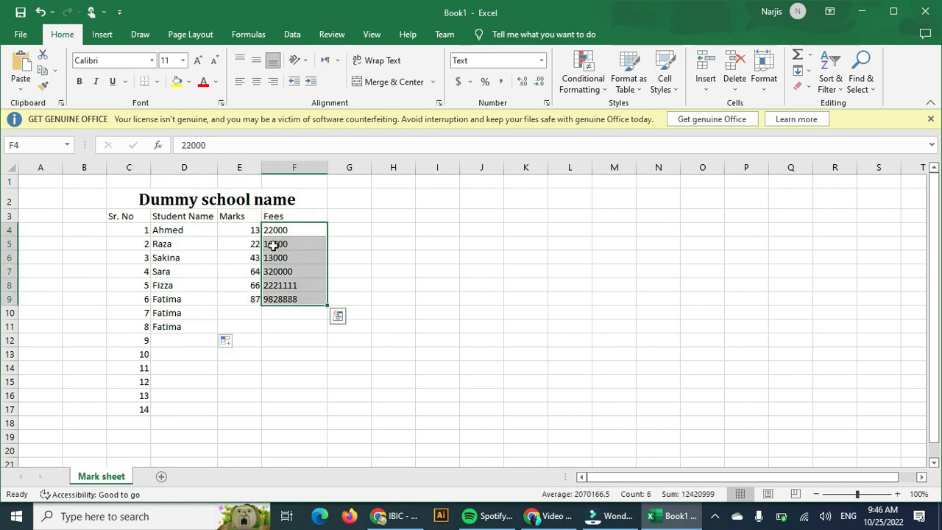
pyautogui.moveTo(139, 231); pyautogui.dragTo(275, 410)
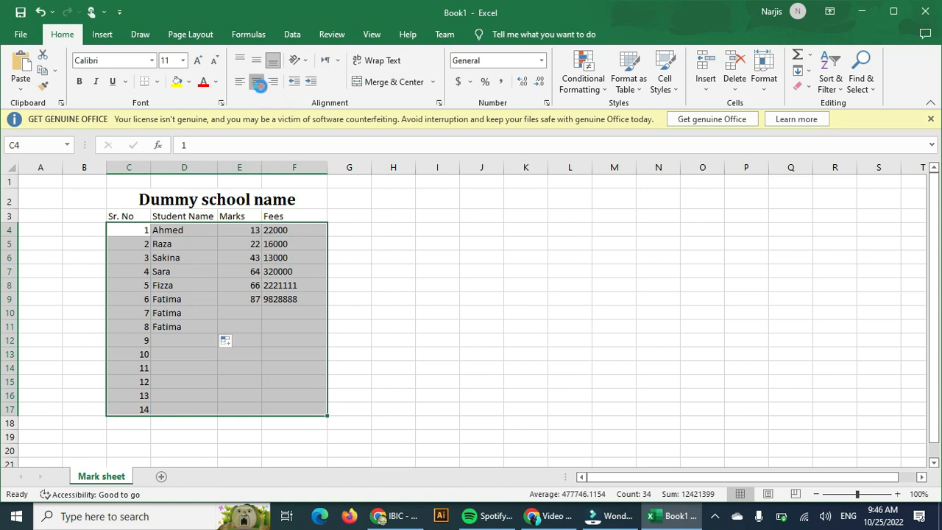
pyautogui.click(259, 84)
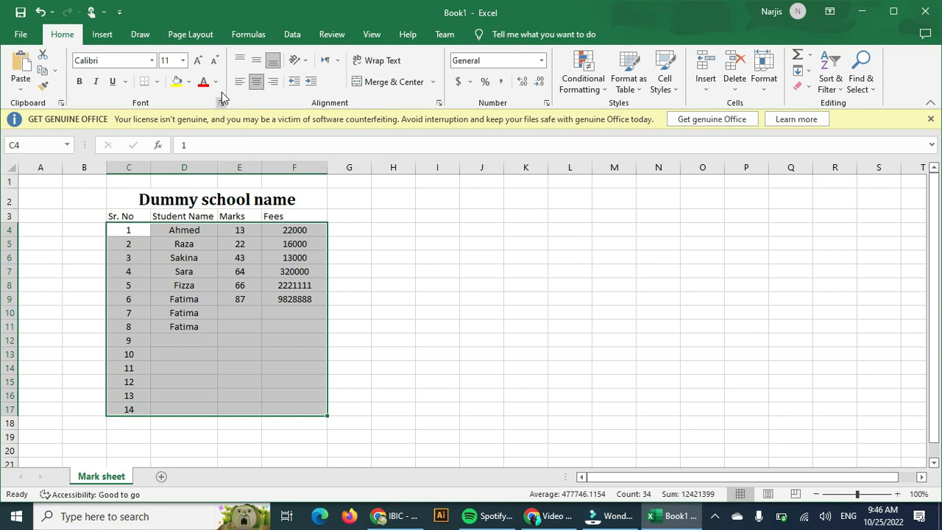
pyautogui.click(255, 66)
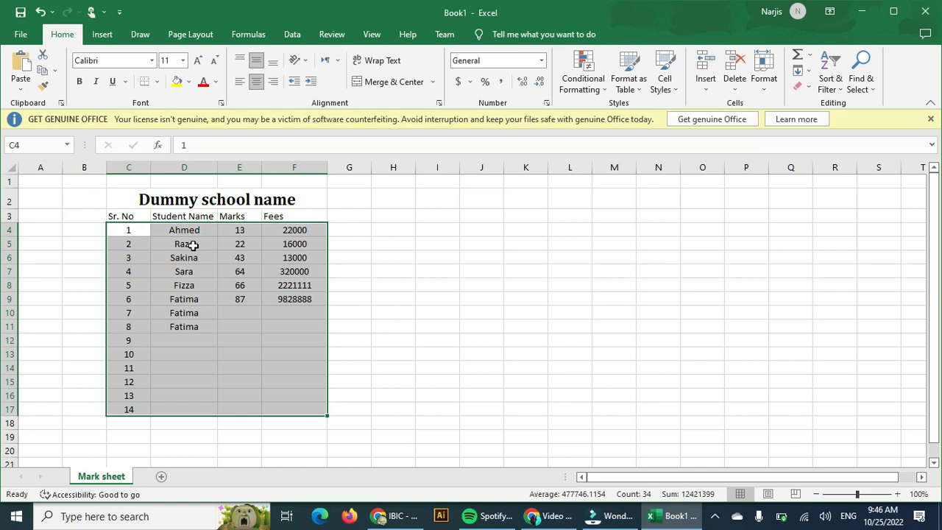
pyautogui.hotkey('ctrl', 'z')
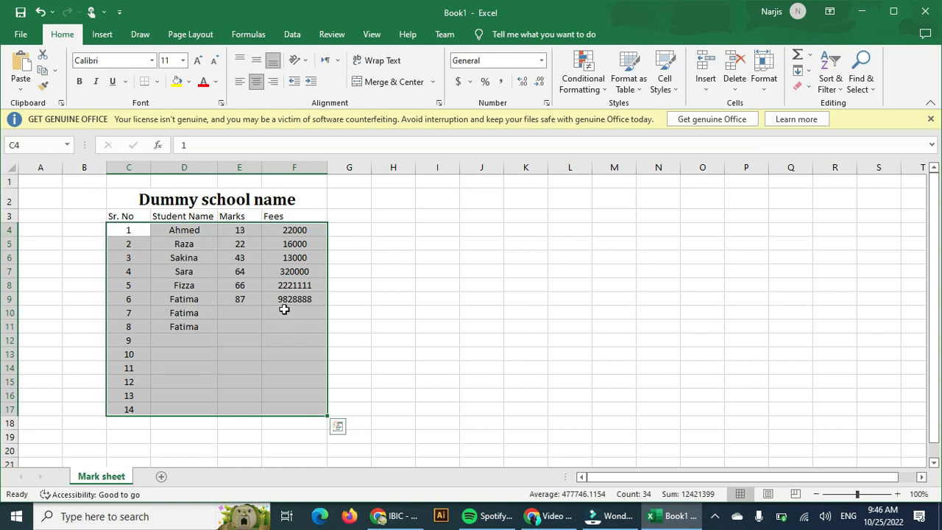
# Step: Format the column titles in C3:F3 as bold, underlined Adobe Heiti Std R at size 12, and auto-fit column D
pyautogui.moveTo(120, 216); pyautogui.dragTo(287, 213)
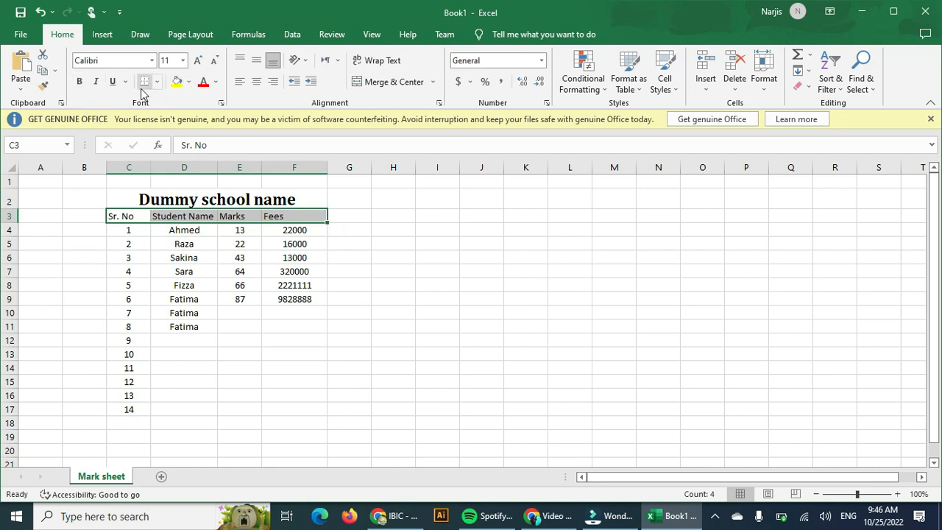
pyautogui.click(114, 83)
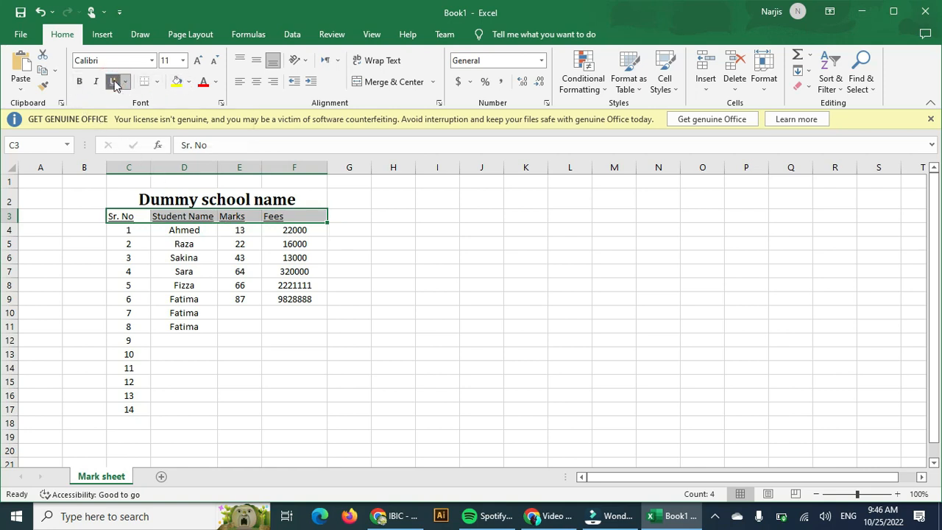
pyautogui.click(79, 81)
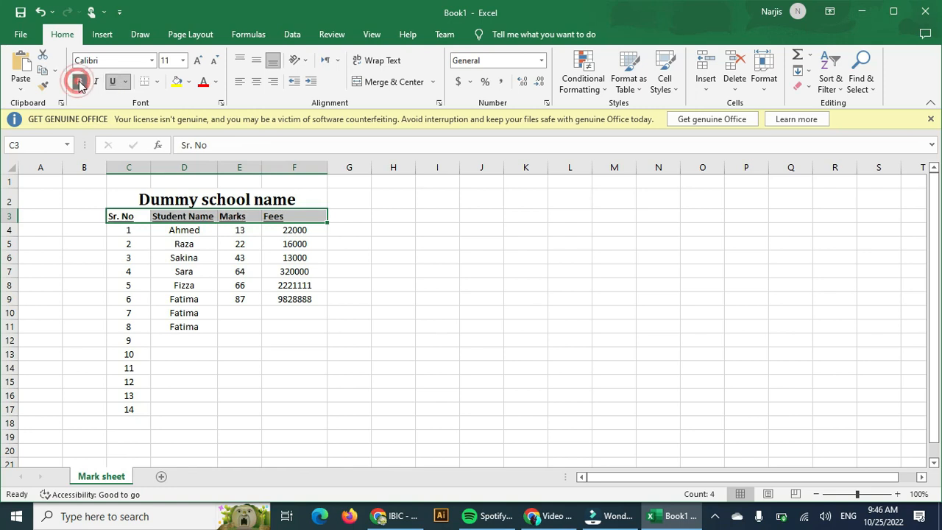
pyautogui.click(152, 62)
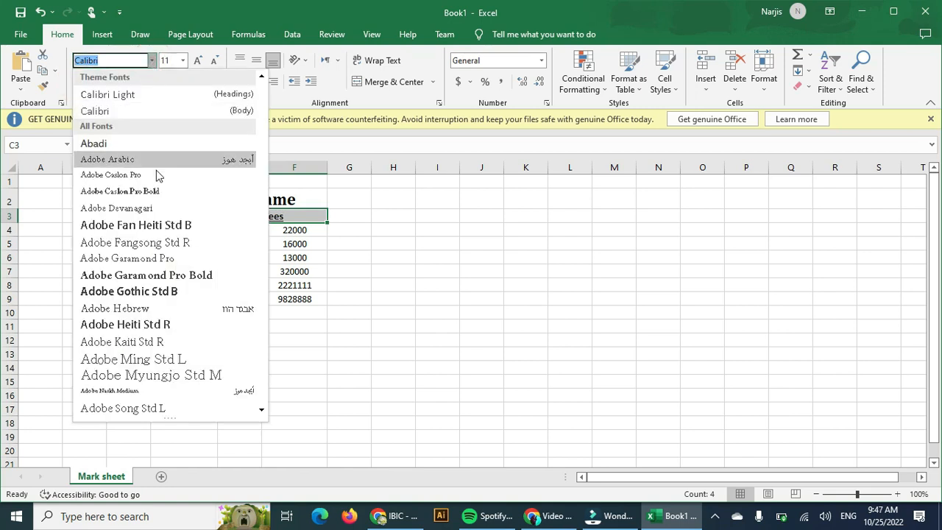
pyautogui.click(154, 325)
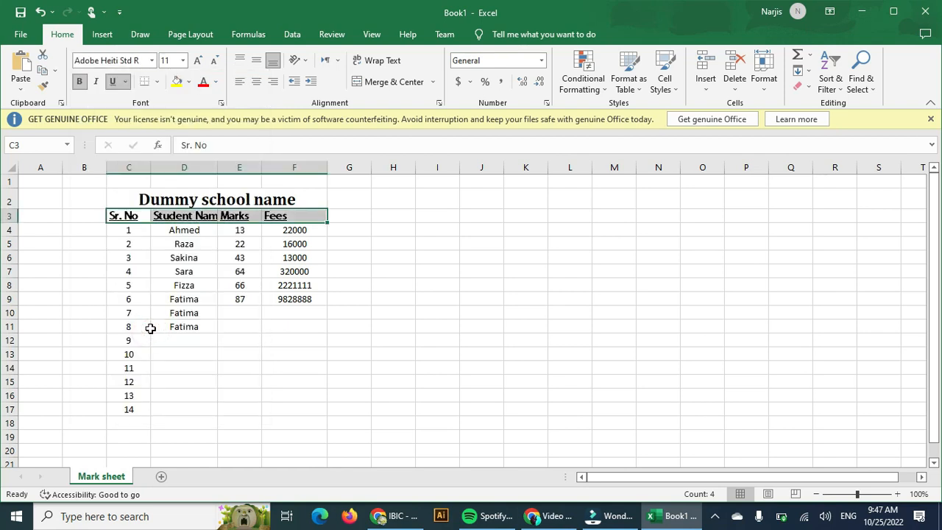
pyautogui.click(197, 60)
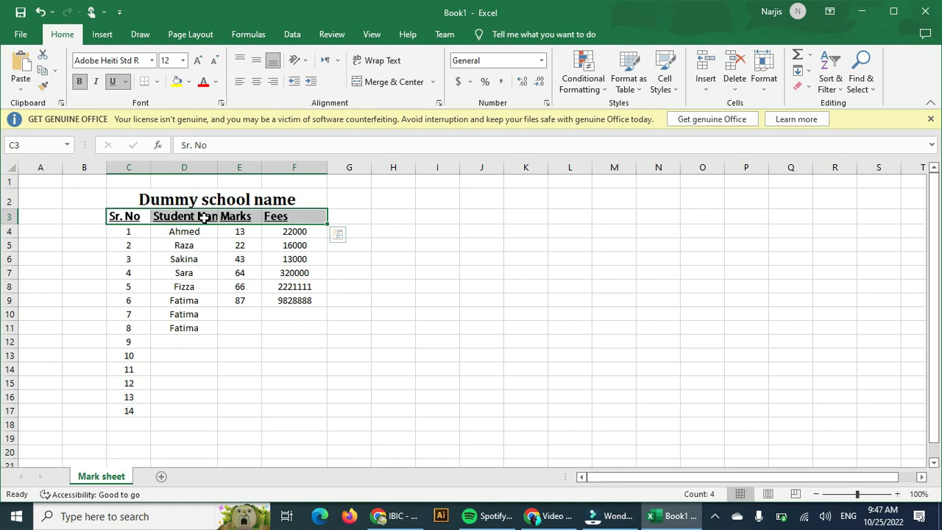
pyautogui.doubleClick(218, 168)
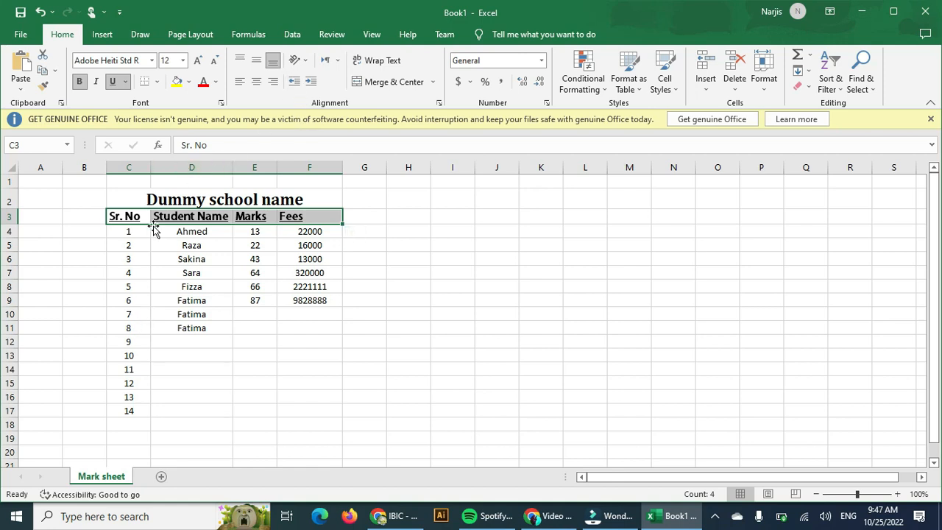
# Step: Try the angle counterclockwise, vertical and rotate-down text orientations on the column titles in C3:F3
pyautogui.click(310, 66)
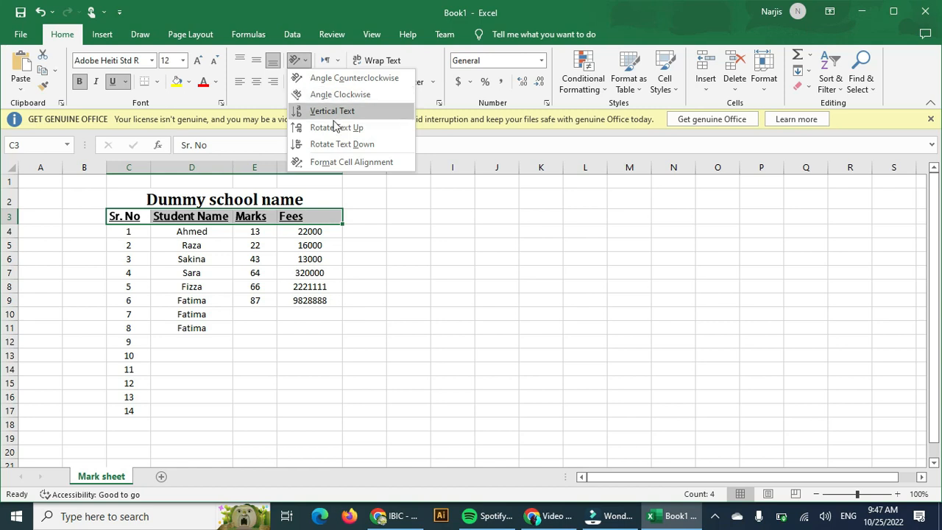
pyautogui.click(345, 77)
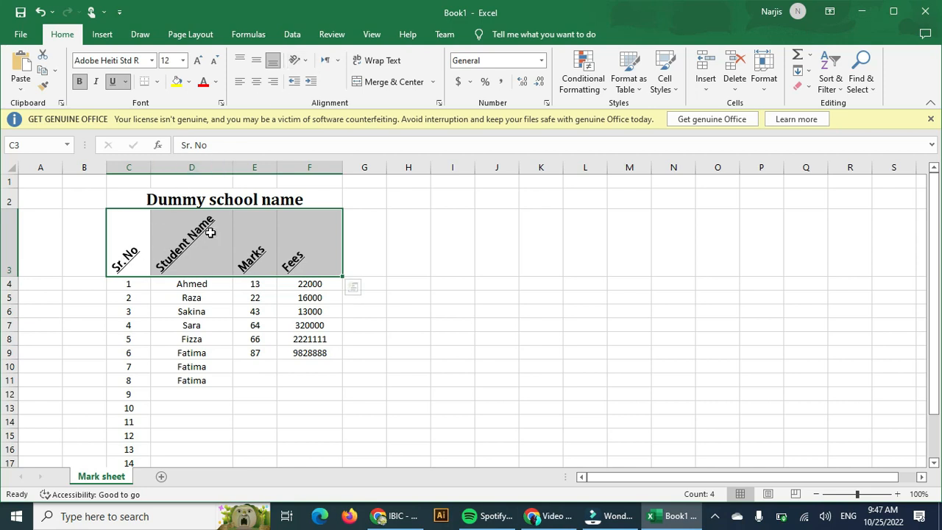
pyautogui.click(304, 61)
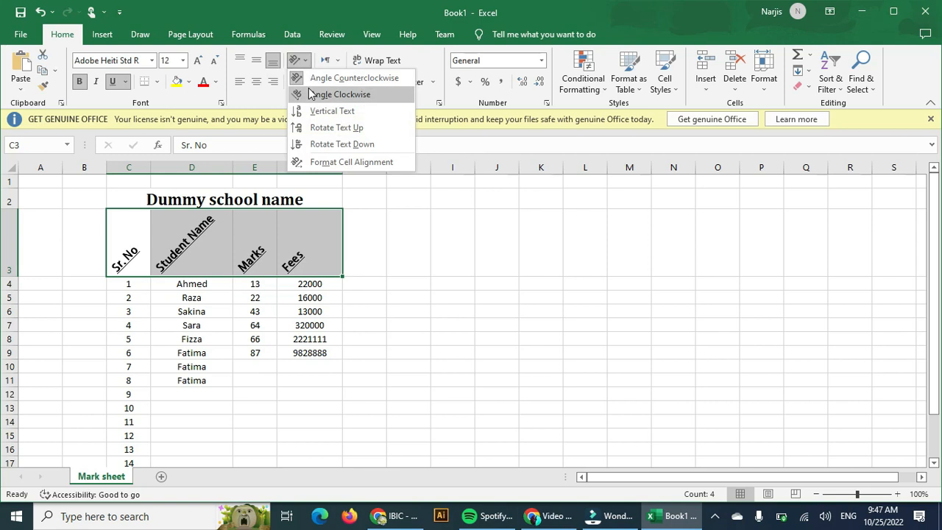
pyautogui.click(310, 110)
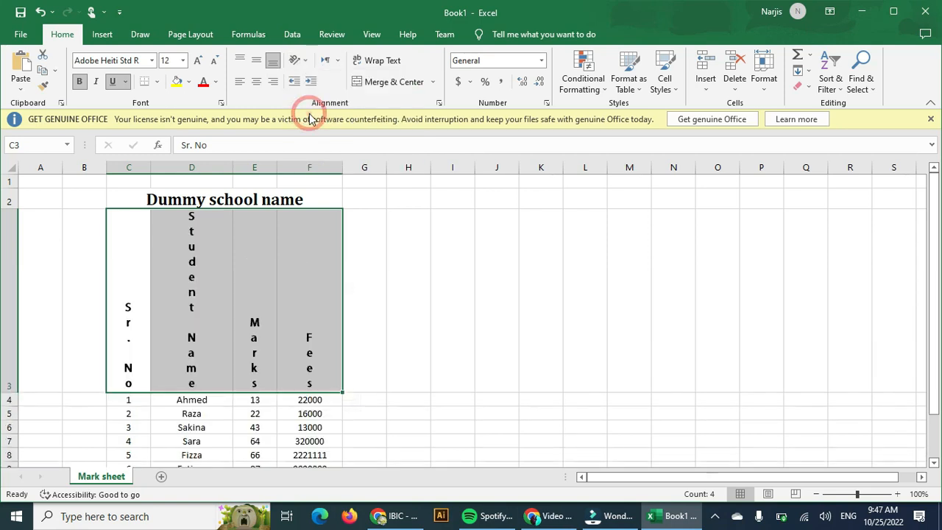
pyautogui.click(305, 65)
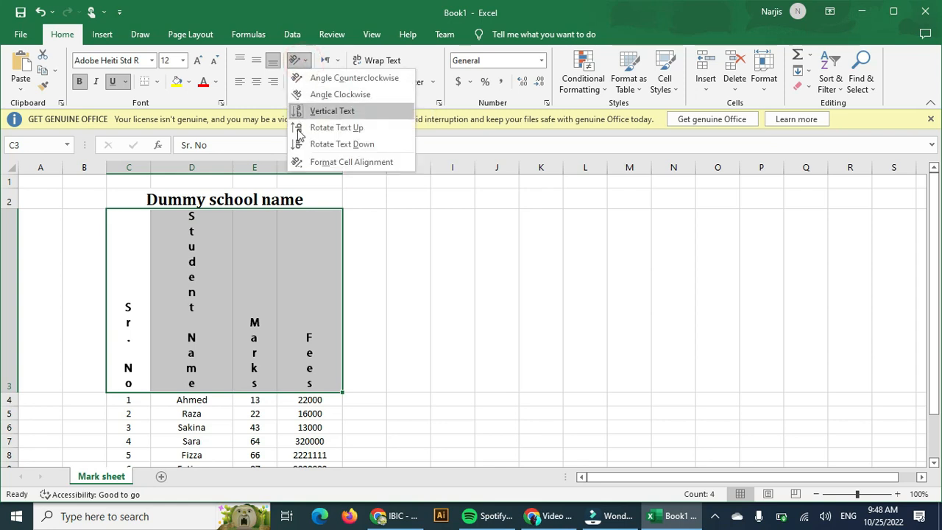
pyautogui.click(316, 145)
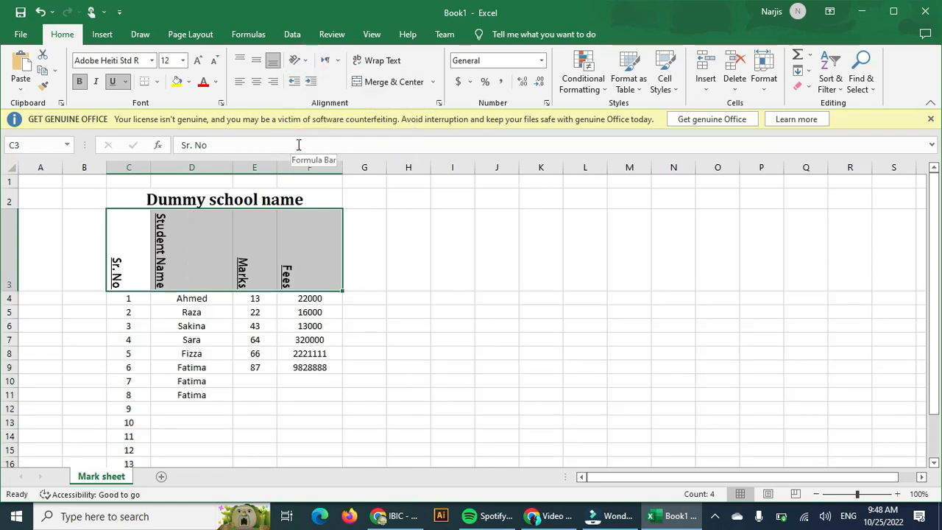
# Step: Angle the text of the column titles in C3:F3 counterclockwise
pyautogui.click(299, 60)
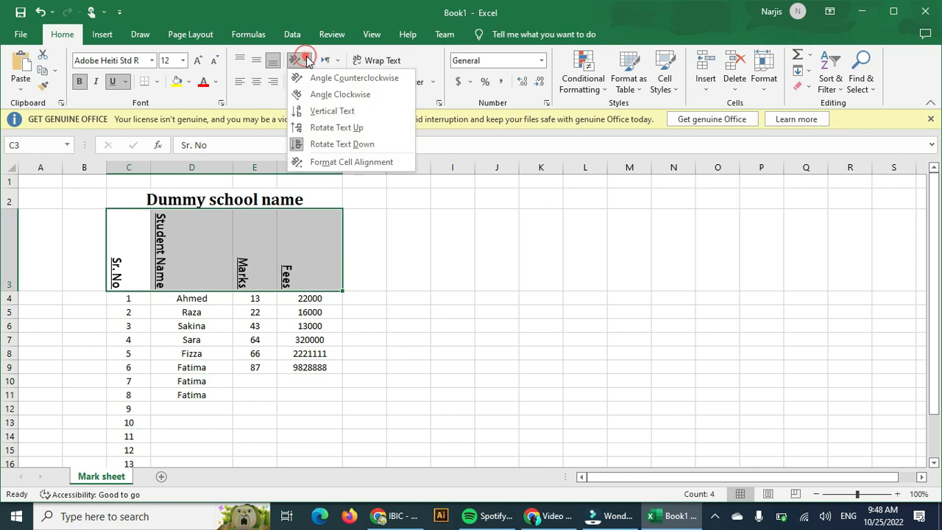
pyautogui.click(309, 77)
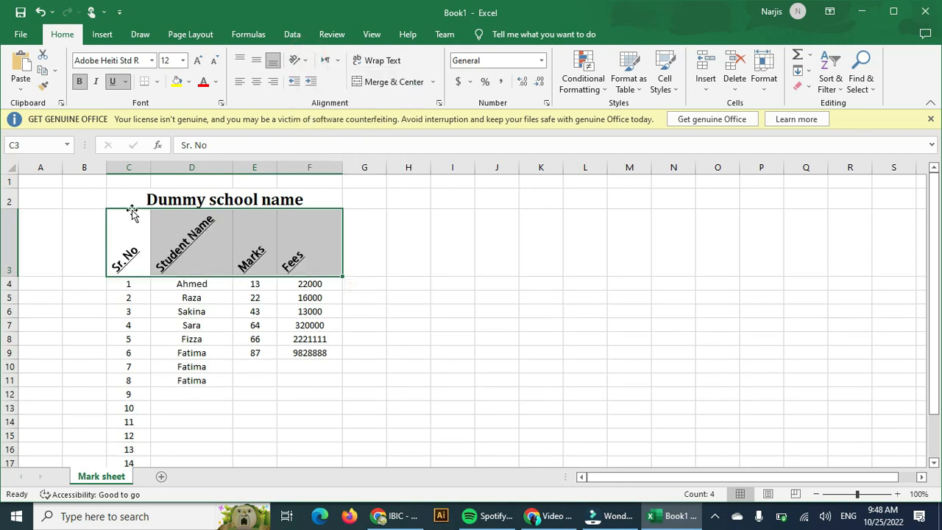
pyautogui.click(129, 306)
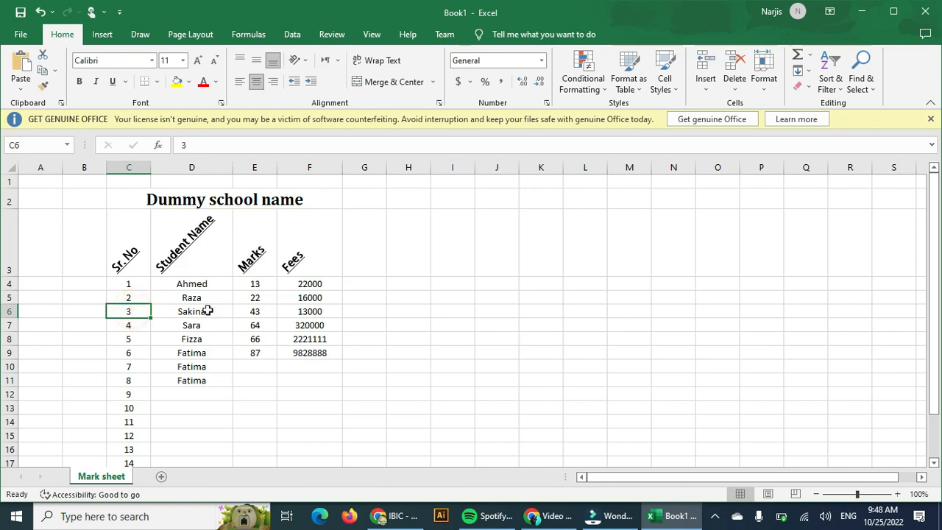
# Step: Format the merged school title in C2 with a light blue fill, purple font colour and italics
pyautogui.click(128, 201)
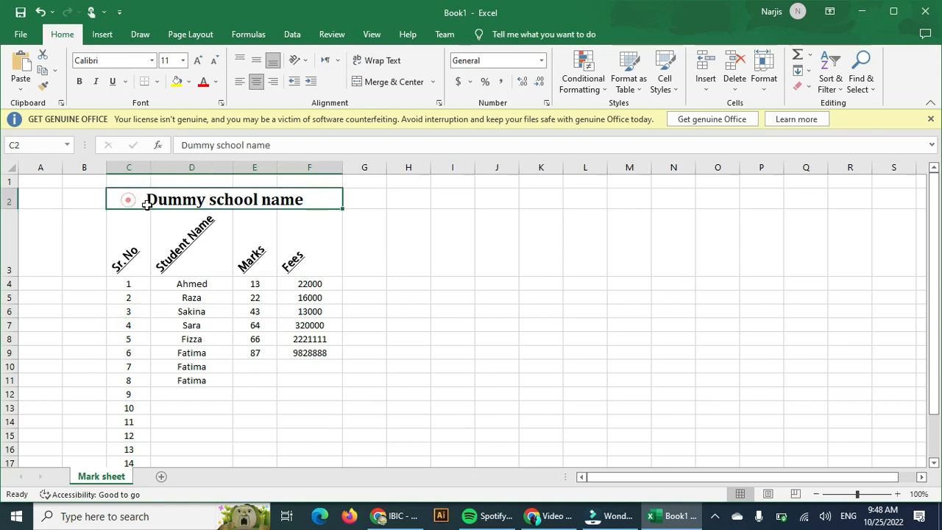
pyautogui.click(188, 81)
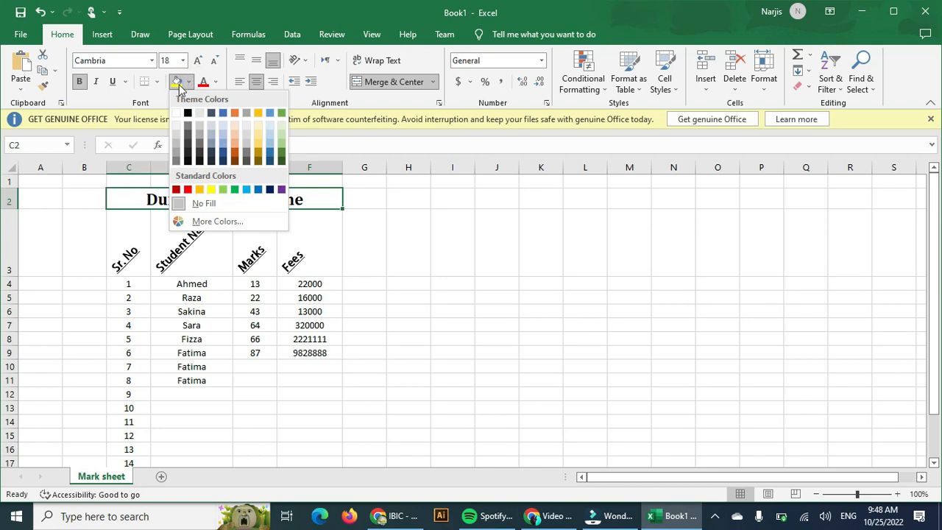
pyautogui.click(271, 145)
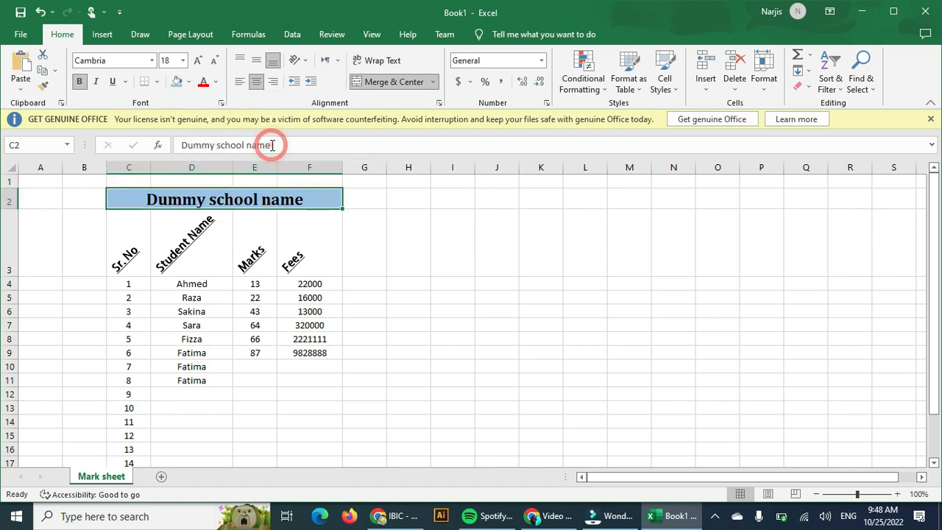
pyautogui.click(217, 83)
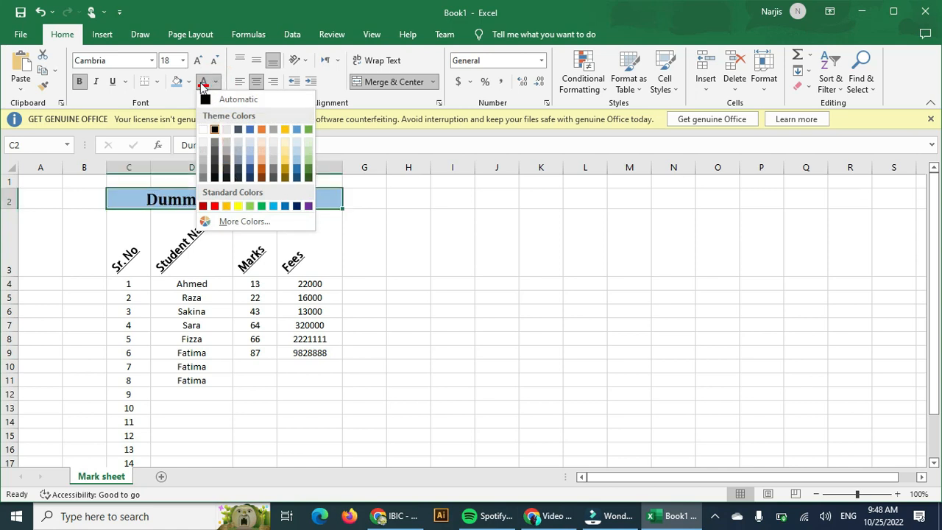
pyautogui.click(309, 206)
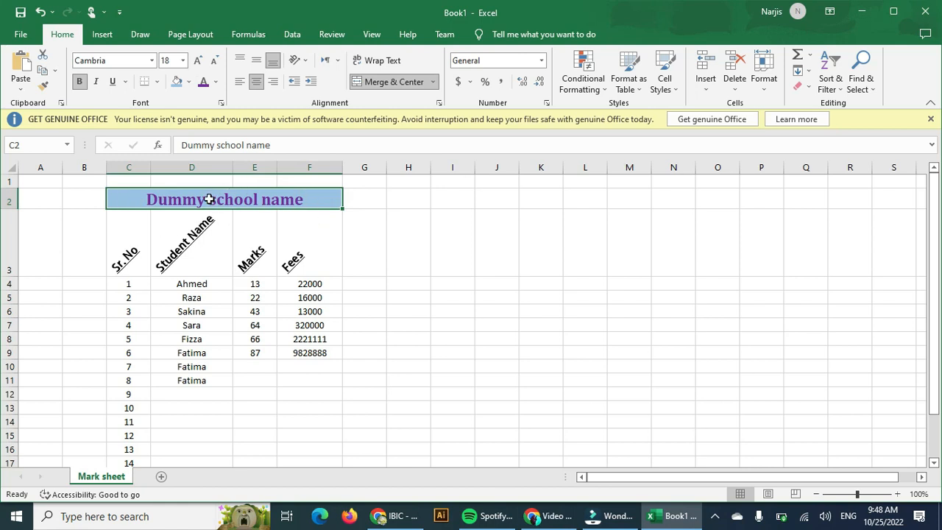
pyautogui.click(95, 82)
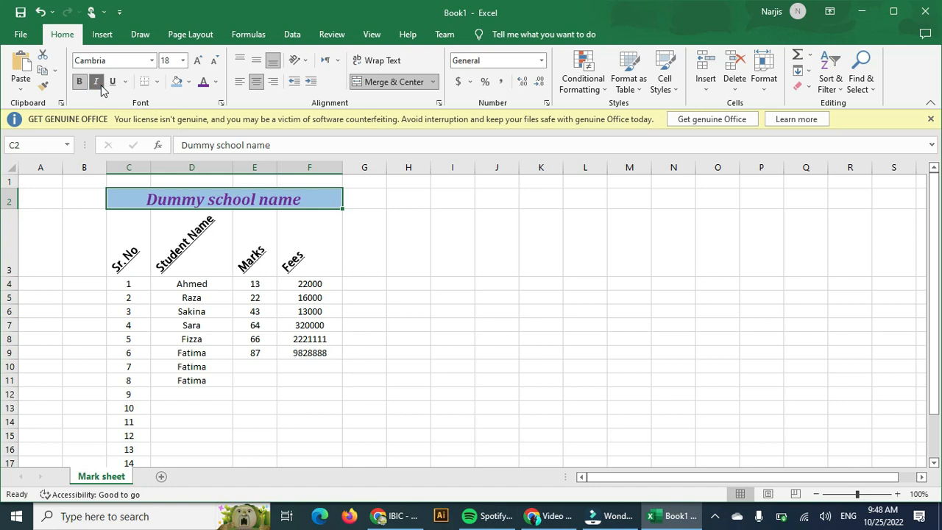
# Step: Increase the height of row 2, which holds the school title
pyautogui.click(85, 200)
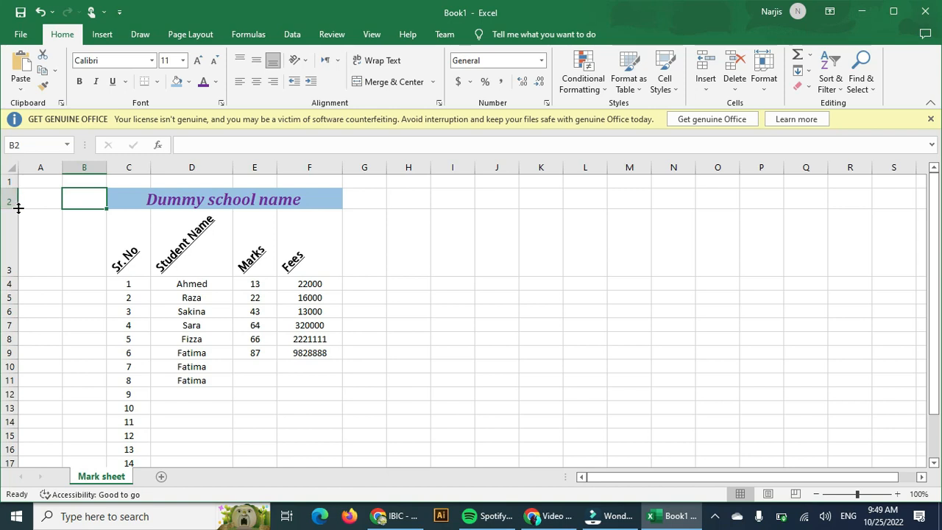
pyautogui.moveTo(18, 209); pyautogui.dragTo(17, 209)
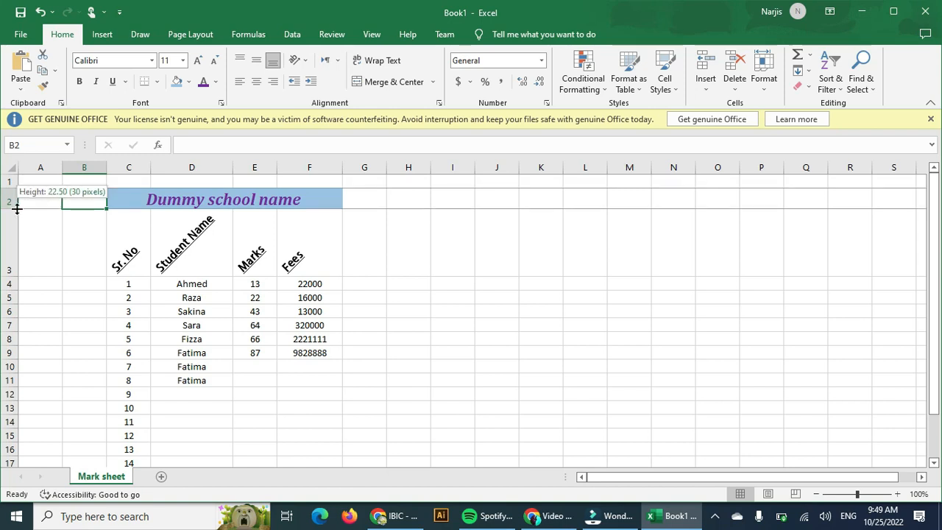
pyautogui.moveTo(17, 208); pyautogui.dragTo(17, 208)
pyautogui.moveTo(16, 209); pyautogui.dragTo(16, 222)
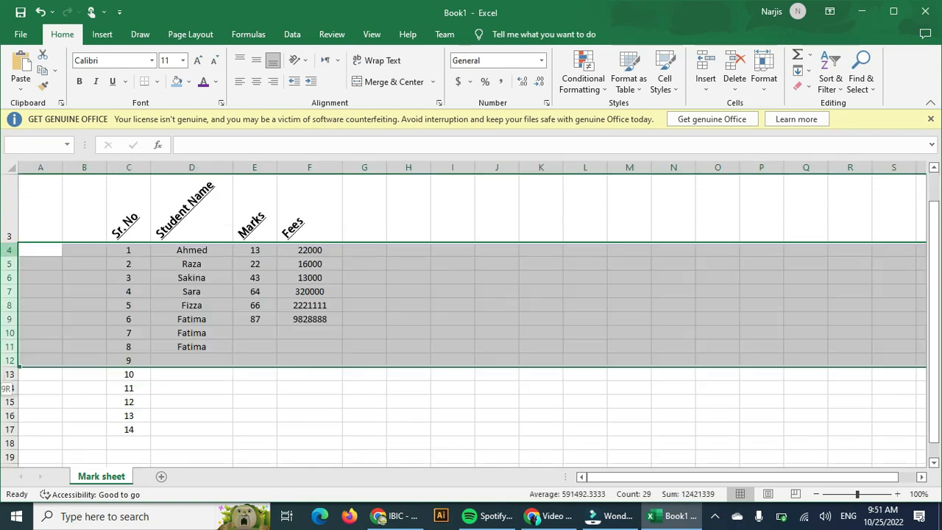
# Step: Set a larger uniform row height for the student rows 4 to 17
pyautogui.moveTo(12, 360); pyautogui.dragTo(12, 429)
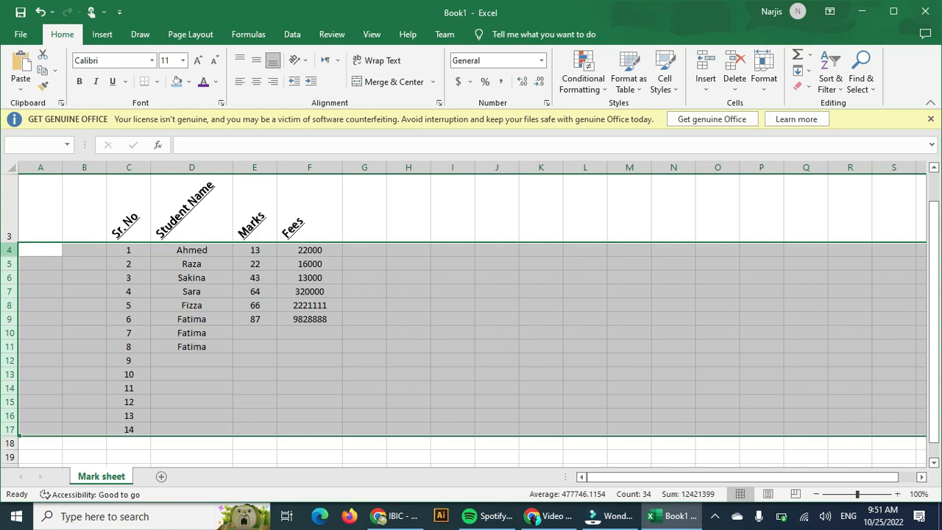
pyautogui.rightClick(10, 252)
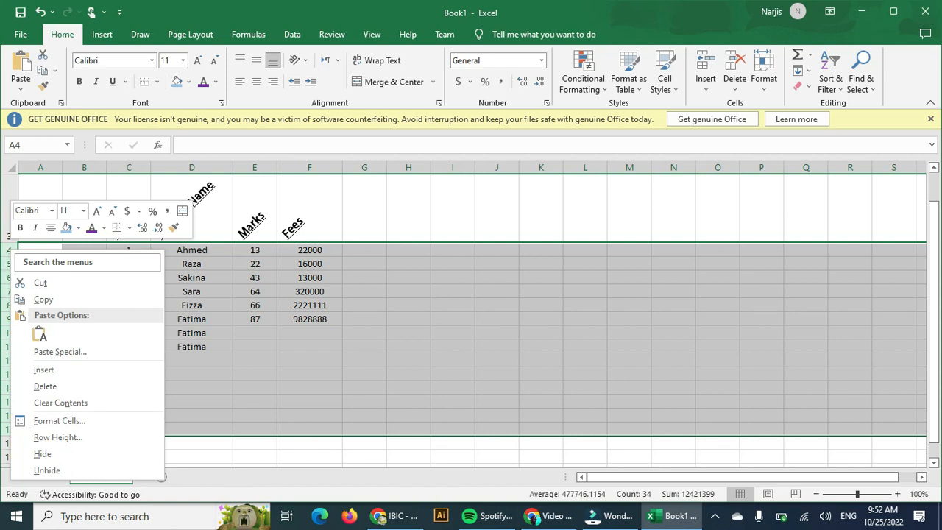
pyautogui.click(29, 437)
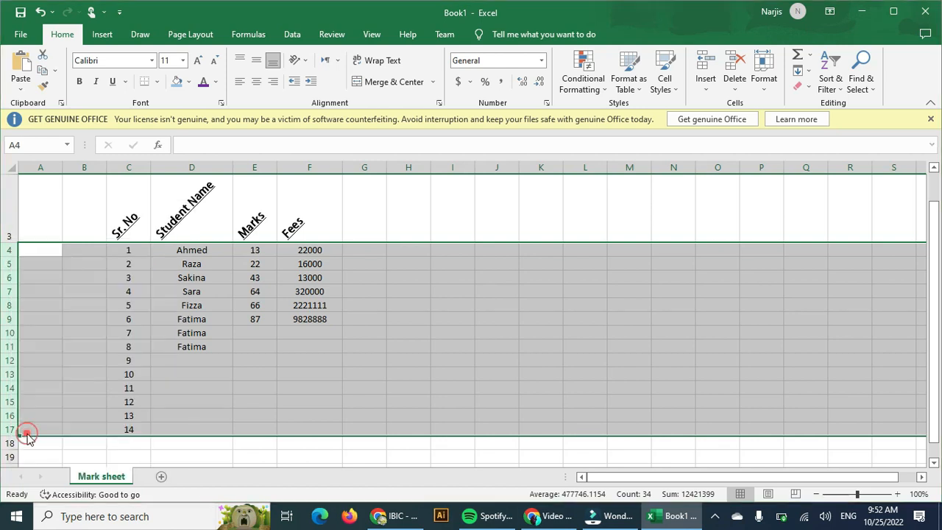
pyautogui.moveTo(61, 430); pyautogui.dragTo(66, 252)
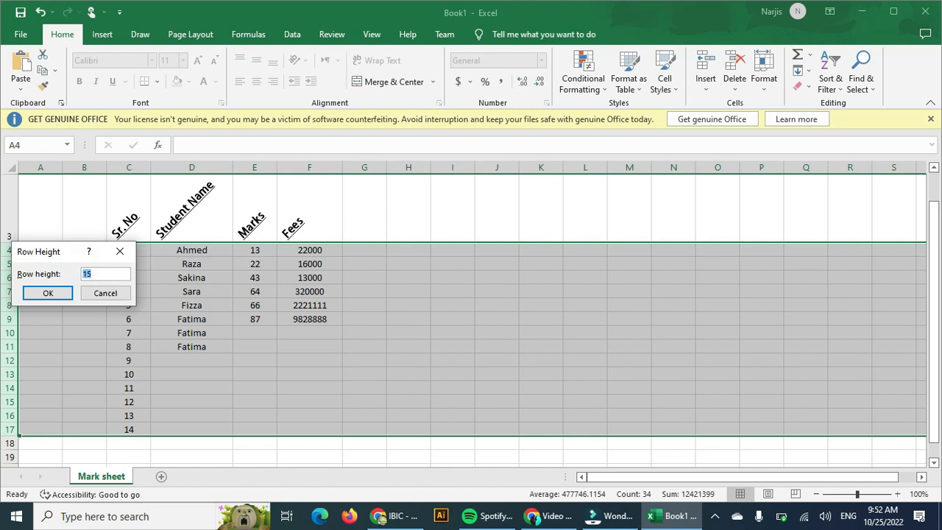
pyautogui.press('Return')
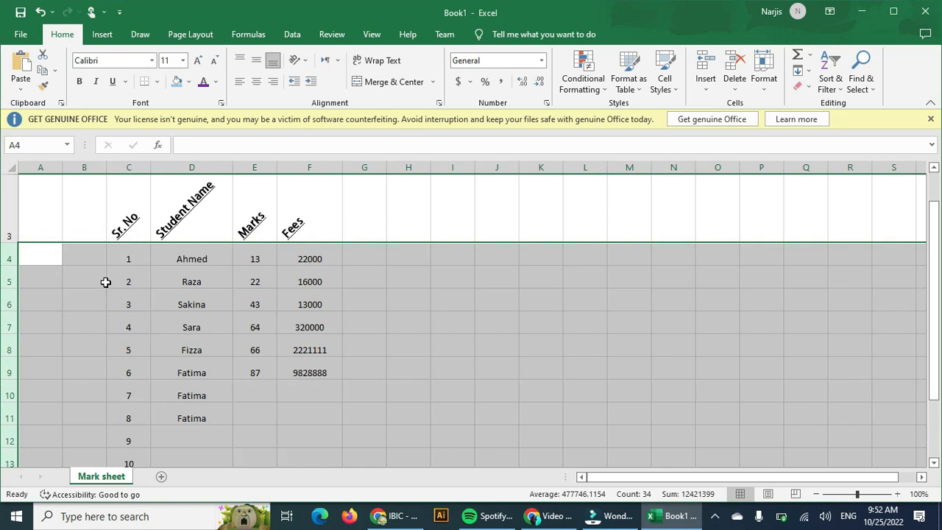
pyautogui.click(50, 225)
pyautogui.scroll(-1, 109, 286)
pyautogui.click(100, 256)
pyautogui.scroll(-3, 148, 255)
pyautogui.scroll(3, 148, 254)
pyautogui.scroll(-1, 148, 255)
pyautogui.scroll(2, 149, 254)
# Step: Apply thick outside borders to the whole table C2:F17, and replace them with all borders around every cell
pyautogui.moveTo(148, 255); pyautogui.dragTo(295, 398)
pyautogui.moveTo(118, 201); pyautogui.dragTo(251, 441)
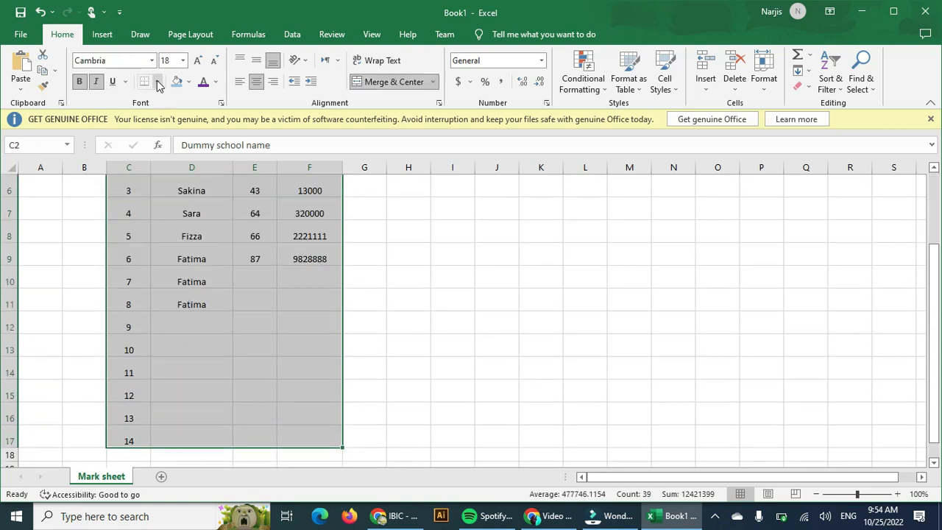
pyautogui.click(157, 82)
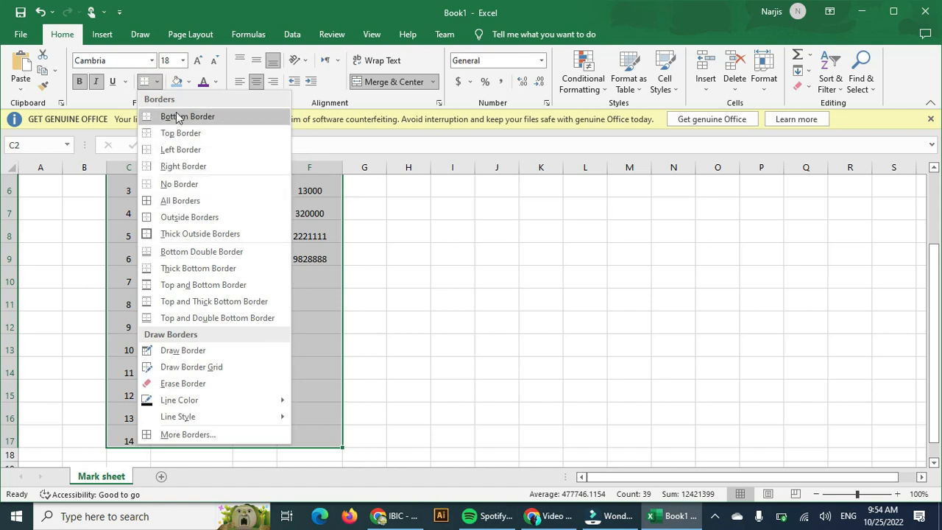
pyautogui.click(171, 233)
pyautogui.scroll(2, 171, 233)
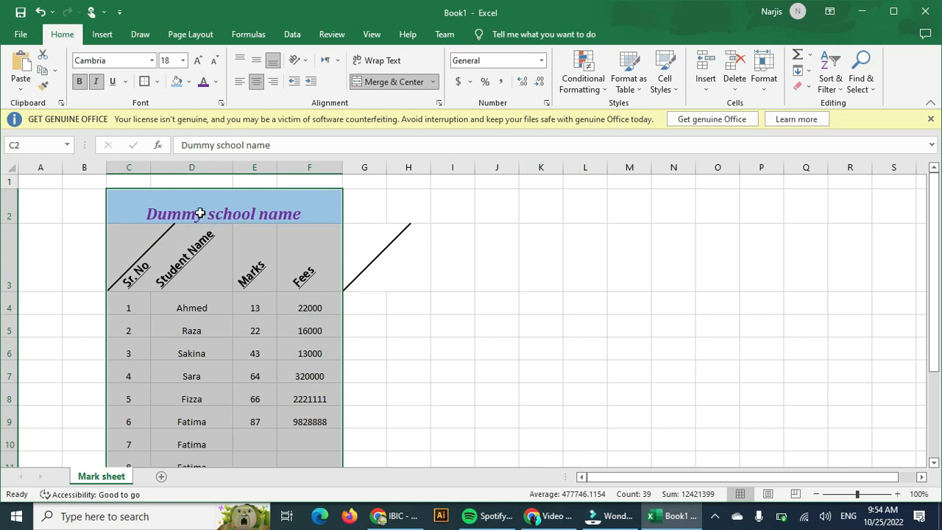
pyautogui.click(156, 82)
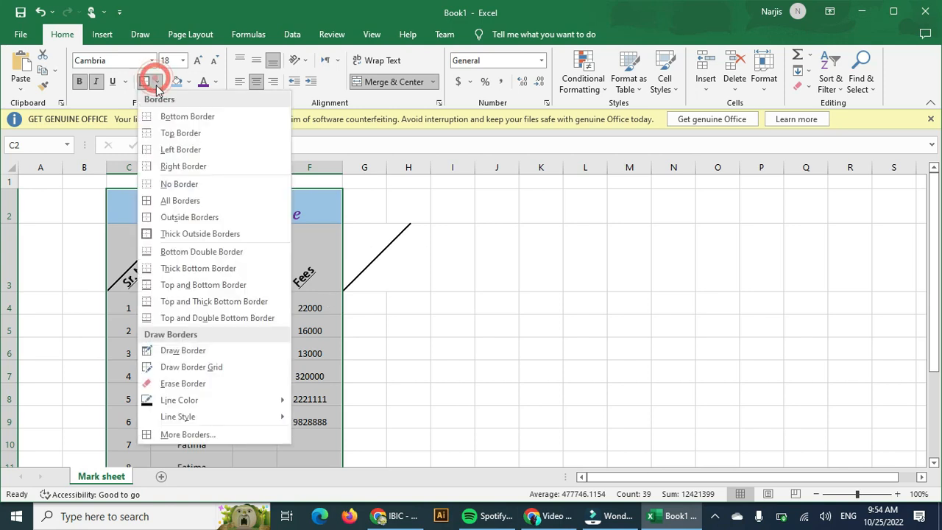
pyautogui.click(168, 207)
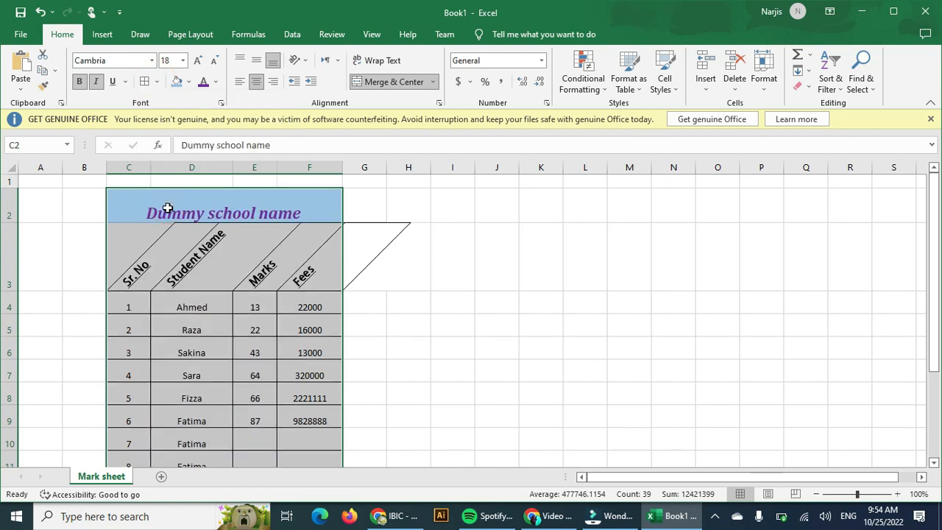
# Step: Return the column titles in C3:F3 from angled to horizontal text and reduce the height of row 3
pyautogui.click(189, 262)
pyautogui.moveTo(140, 265); pyautogui.dragTo(317, 265)
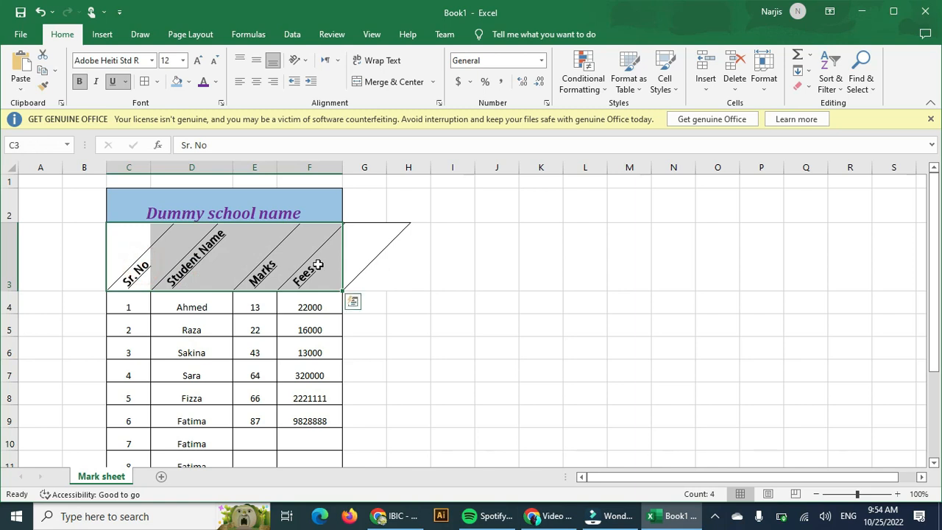
pyautogui.click(305, 59)
pyautogui.click(300, 76)
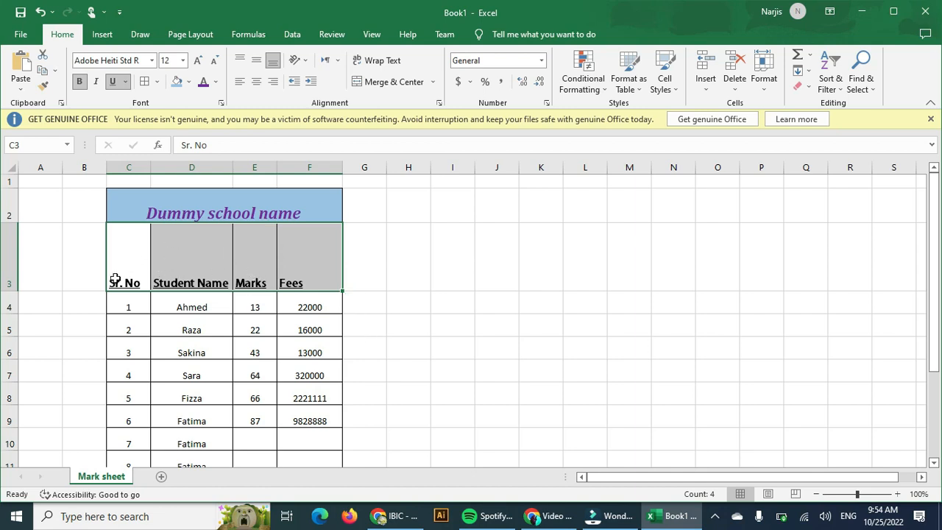
pyautogui.moveTo(11, 288); pyautogui.dragTo(15, 251)
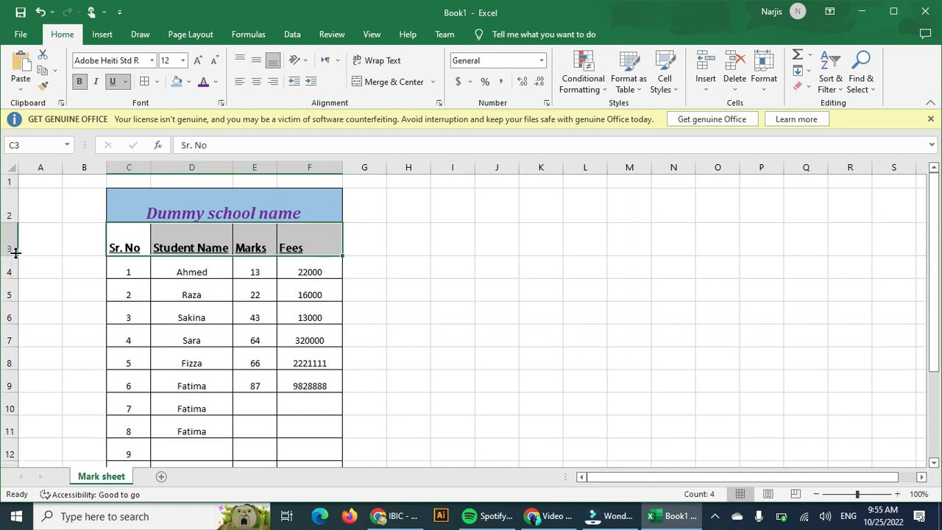
# Step: Center the column titles in C3:F3 horizontally and vertically, and middle-align the table body C4:F17
pyautogui.click(256, 63)
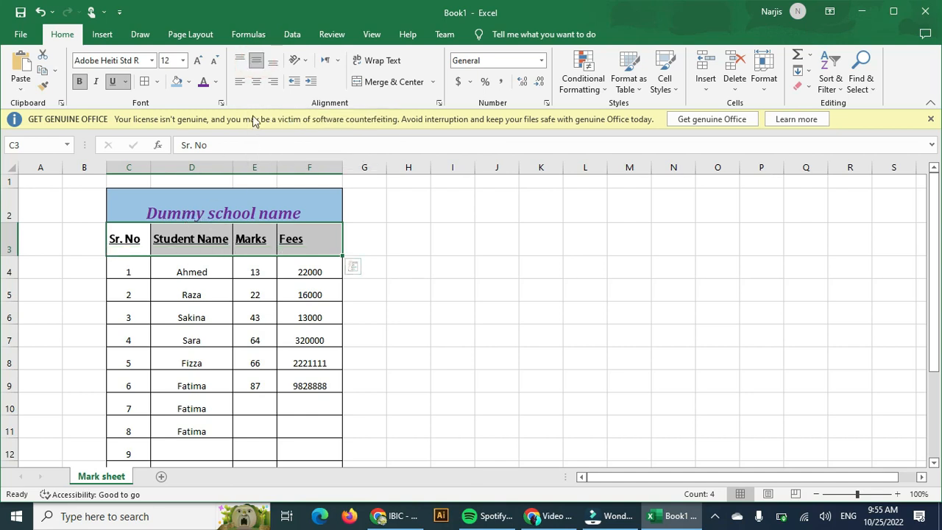
pyautogui.click(256, 86)
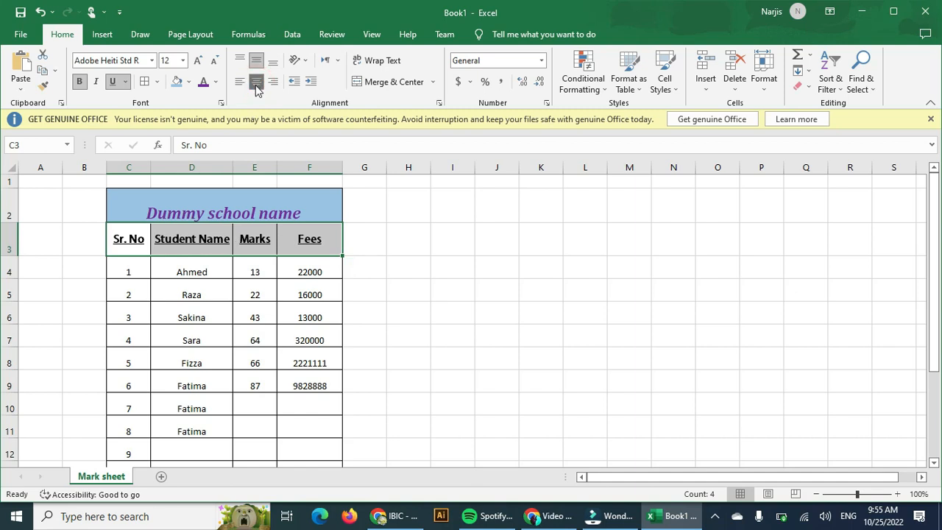
pyautogui.moveTo(125, 274); pyautogui.dragTo(307, 441)
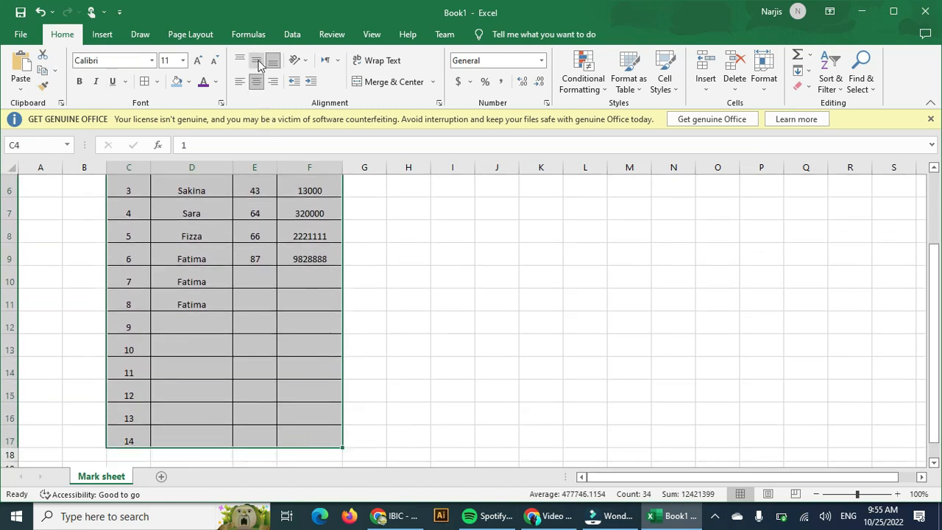
pyautogui.click(258, 62)
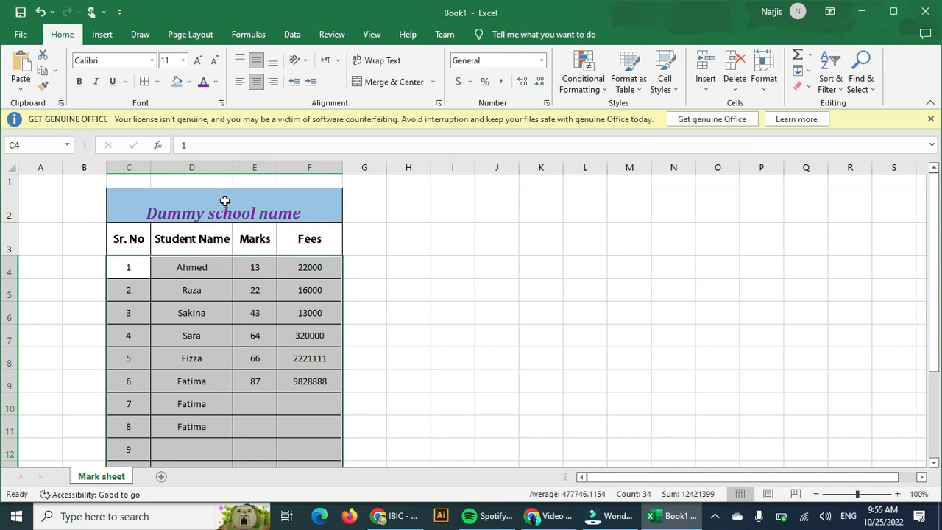
# Step: Narrow column D and wrap the Student Name title in D3 onto two lines
pyautogui.click(204, 243)
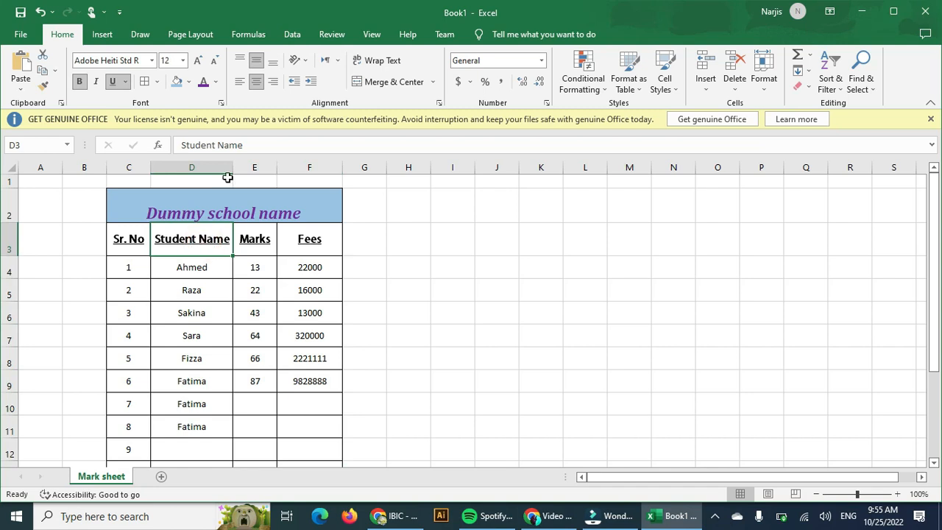
pyautogui.moveTo(231, 166); pyautogui.dragTo(205, 167)
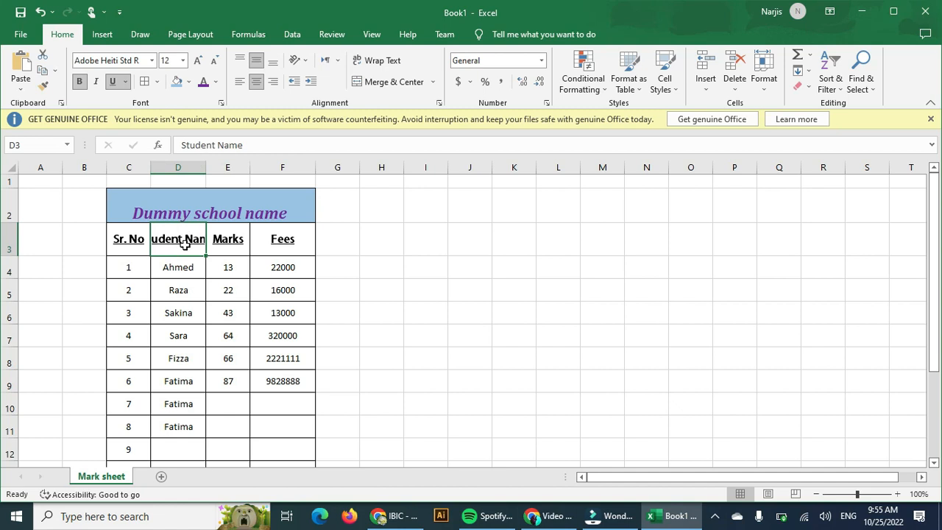
pyautogui.click(390, 61)
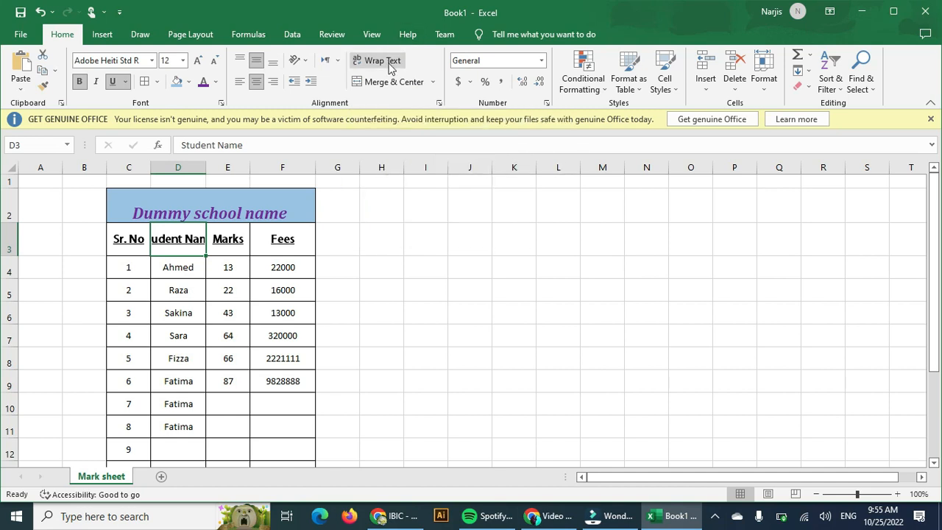
pyautogui.click(390, 63)
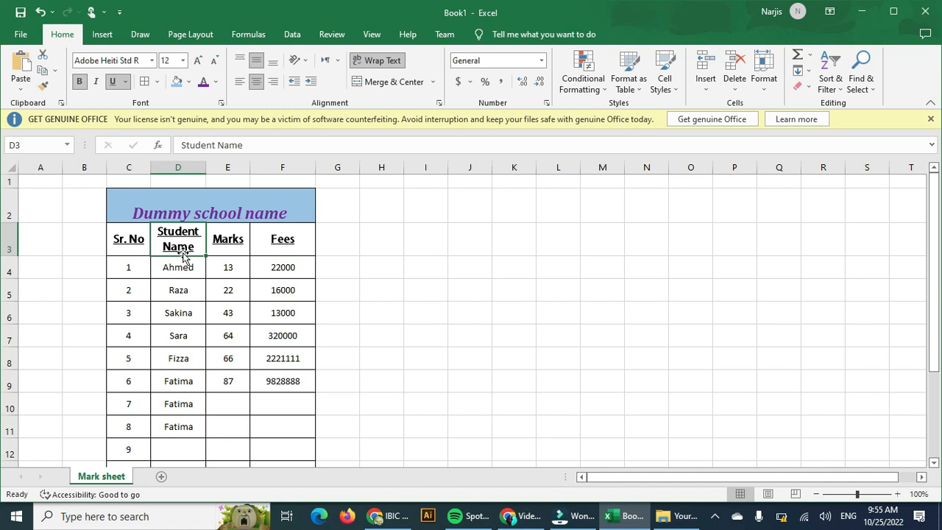
# Step: Fill the first student row C4:F4 with light gold and the second student row C5:F5 with light blue
pyautogui.moveTo(114, 267); pyautogui.dragTo(282, 273)
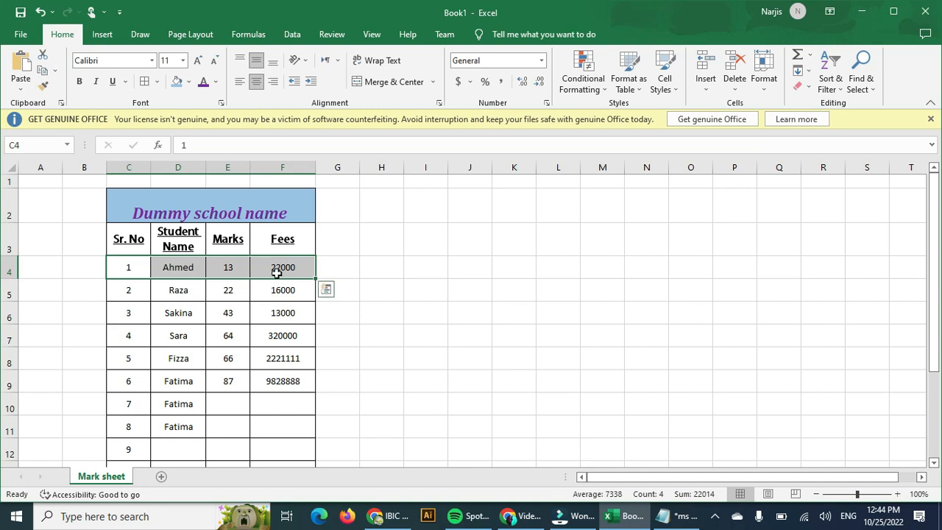
pyautogui.click(190, 81)
pyautogui.click(258, 134)
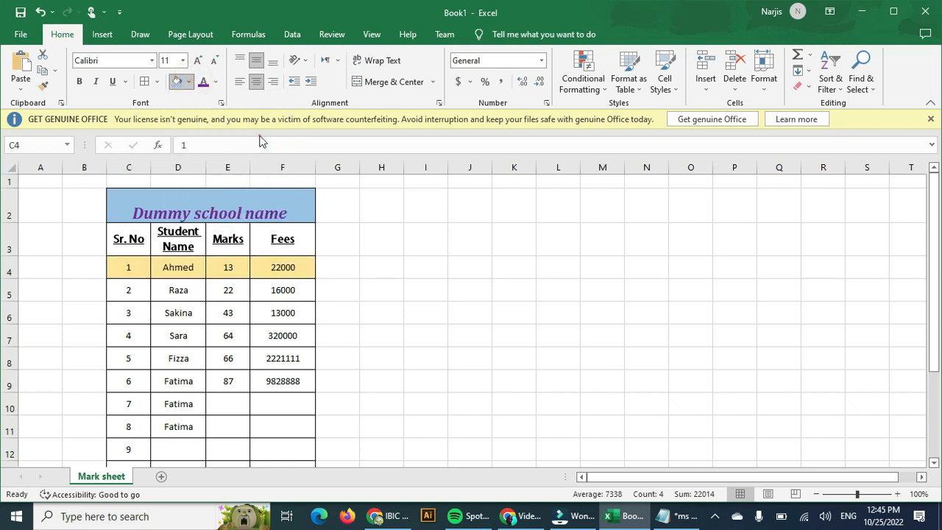
pyautogui.moveTo(120, 289); pyautogui.dragTo(286, 290)
pyautogui.click(189, 81)
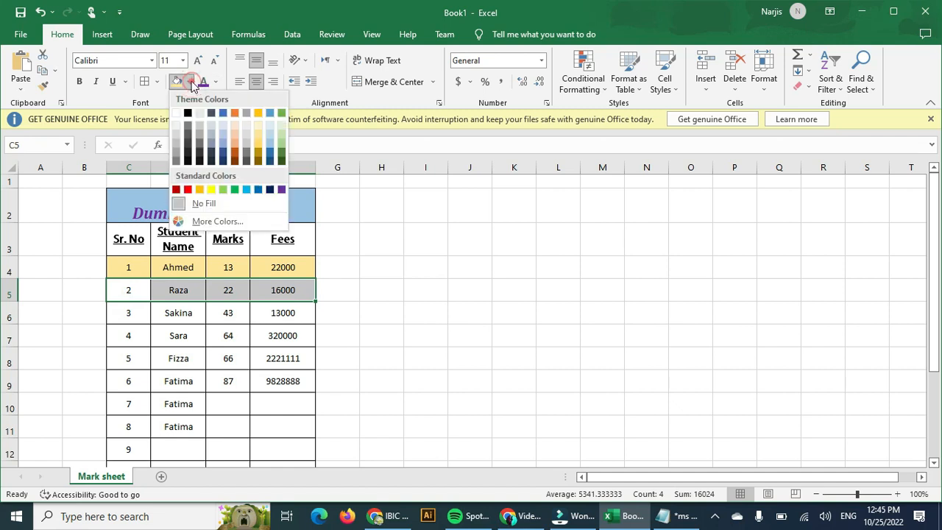
pyautogui.click(222, 125)
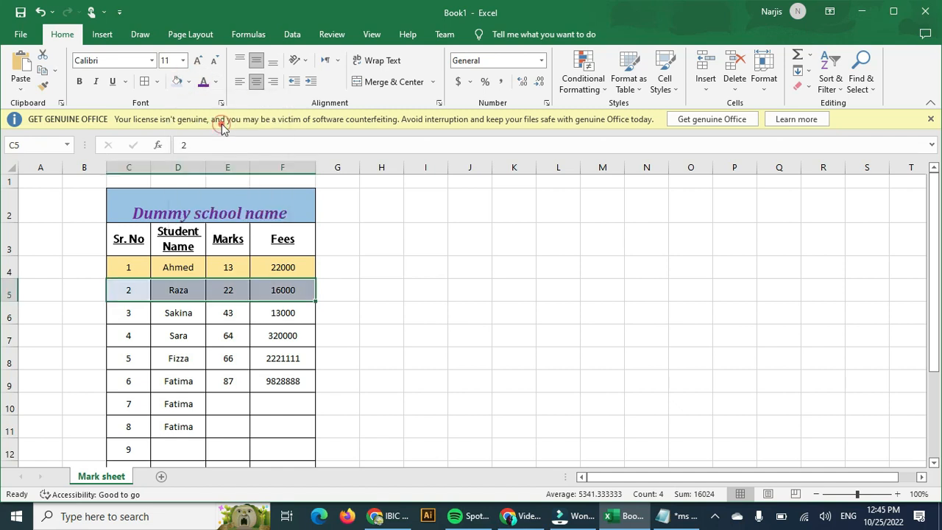
pyautogui.click(167, 333)
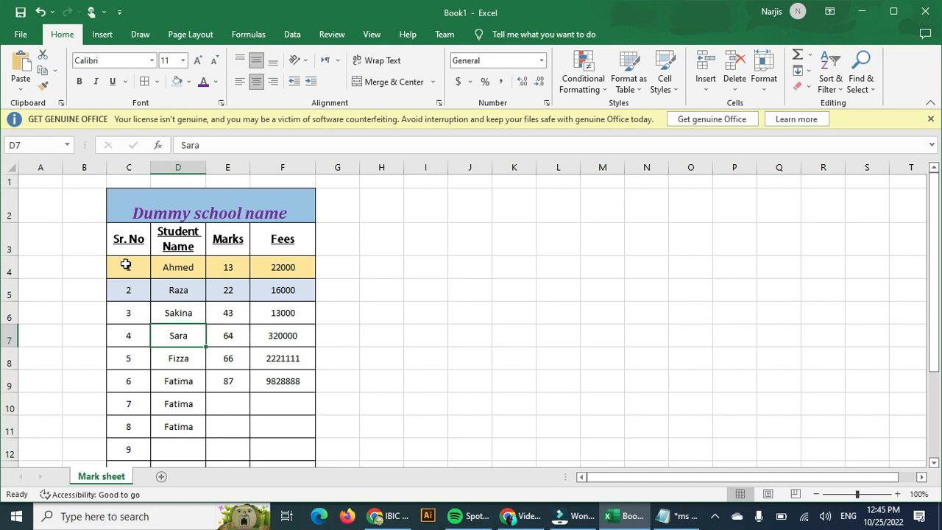
# Step: Copy the two-row colour pattern of C4:F5 with Format Painter onto all student rows, C4:F17
pyautogui.moveTo(130, 267)
pyautogui.mouseDown()
pyautogui.moveTo(189, 290)
pyautogui.moveTo(269, 301)
pyautogui.moveTo(299, 293)
pyautogui.mouseUp()
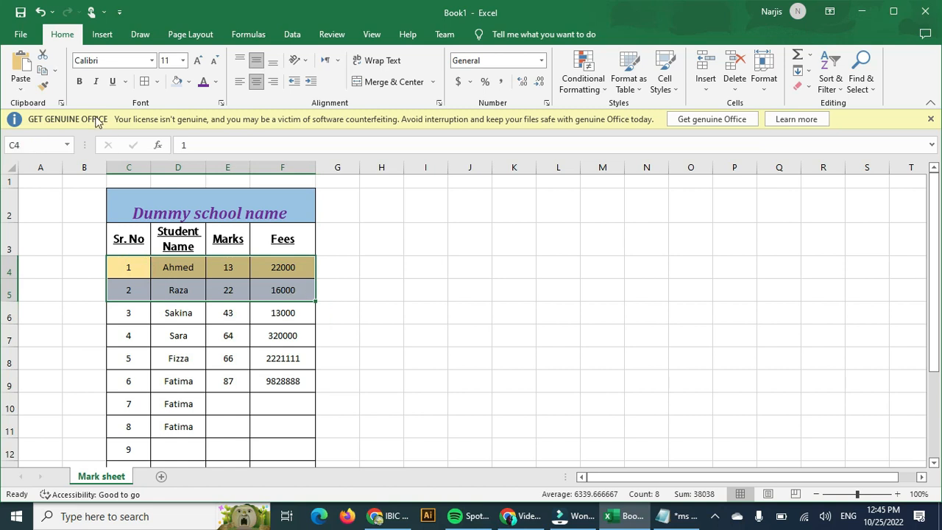
pyautogui.click(42, 88)
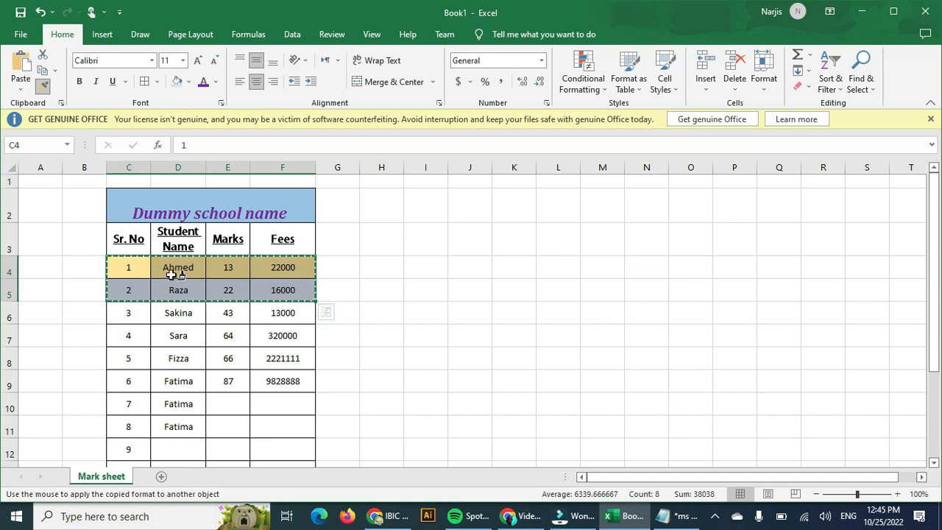
pyautogui.moveTo(131, 266)
pyautogui.mouseDown()
pyautogui.moveTo(185, 311)
pyautogui.moveTo(216, 384)
pyautogui.moveTo(228, 476)
pyautogui.moveTo(303, 446)
pyautogui.mouseUp()
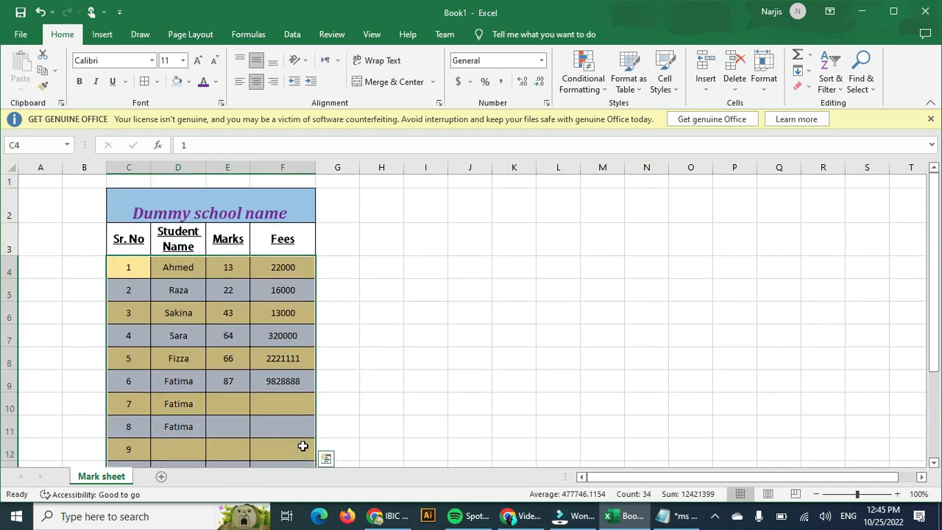
pyautogui.scroll(-2, 387, 425)
pyautogui.click(389, 414)
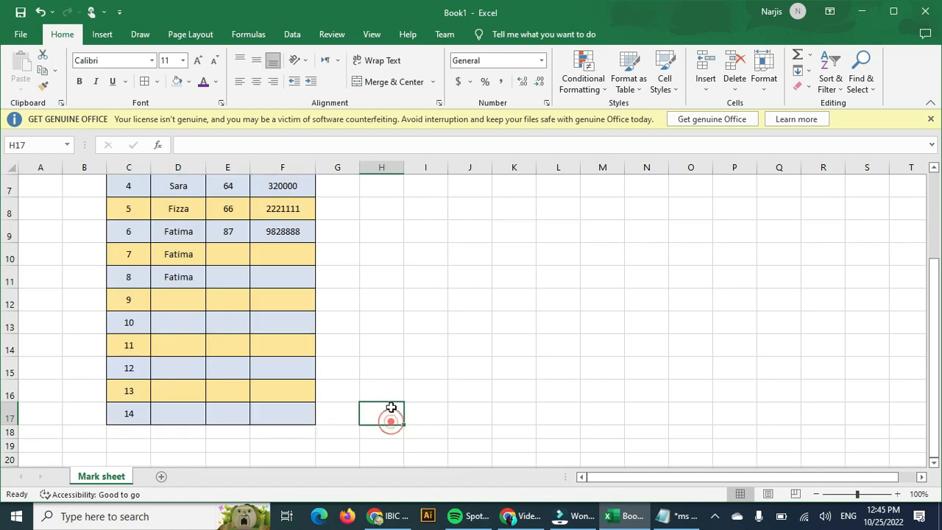
pyautogui.scroll(2, 389, 412)
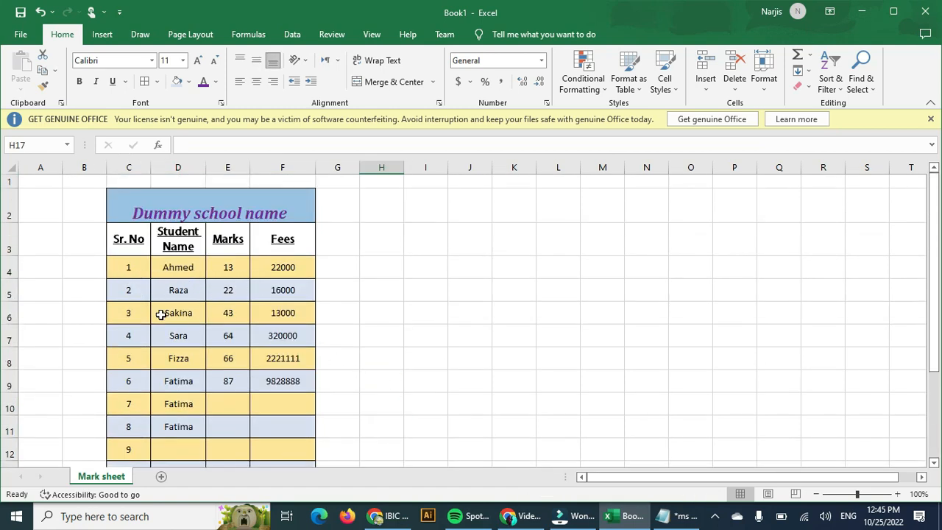
pyautogui.scroll(-3, 228, 378)
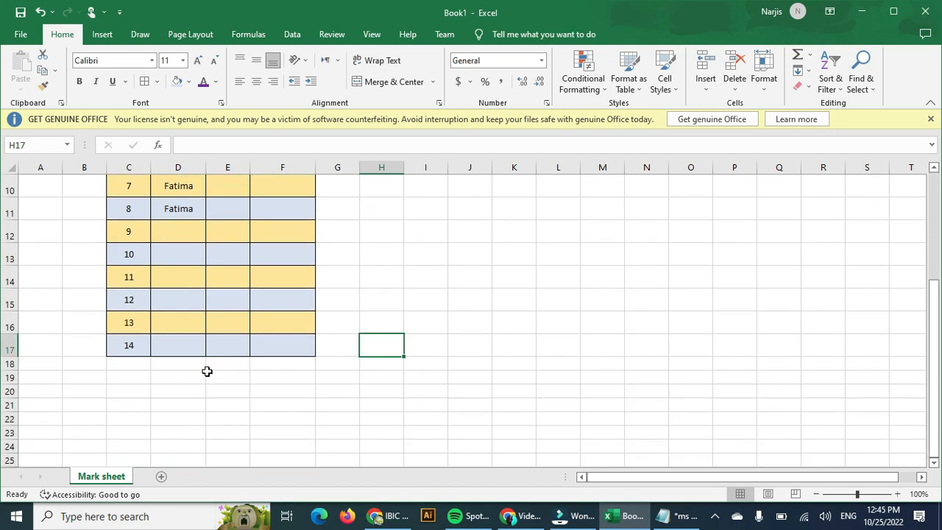